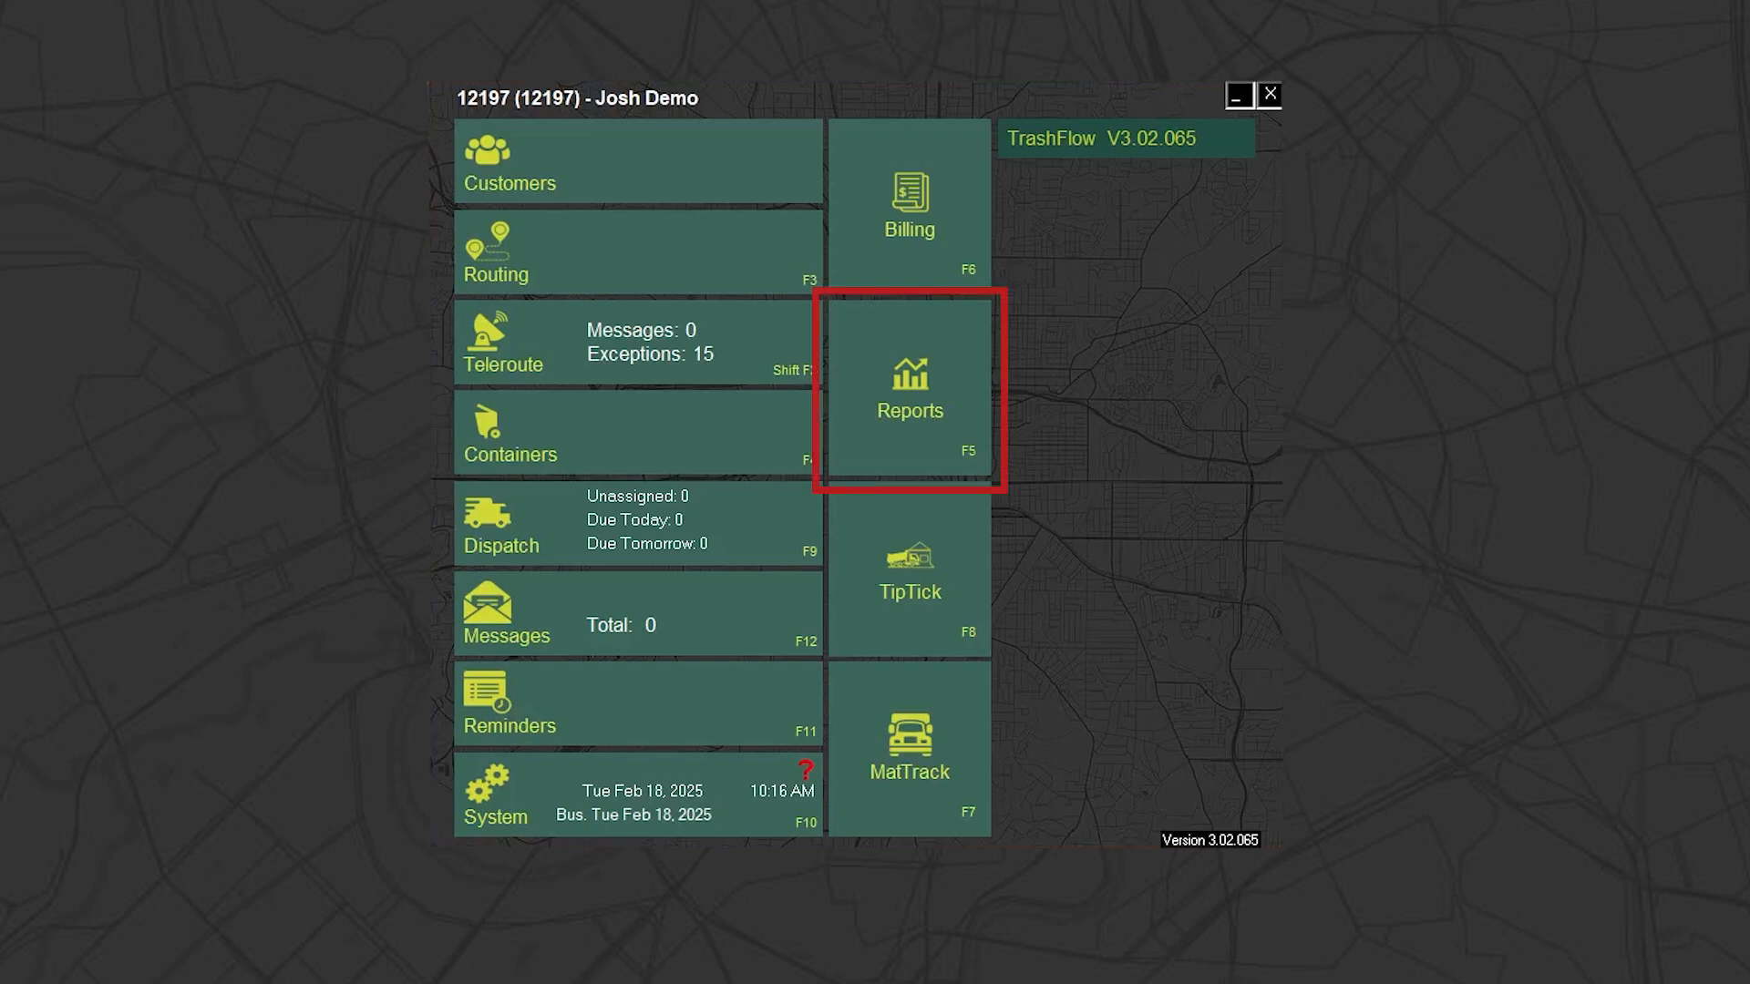
Create a bulk email body with a customer greeting, "We will be closed for the upcoming Holiday." and the sign-off "Thank you, Your Trash Company"
click(947, 398)
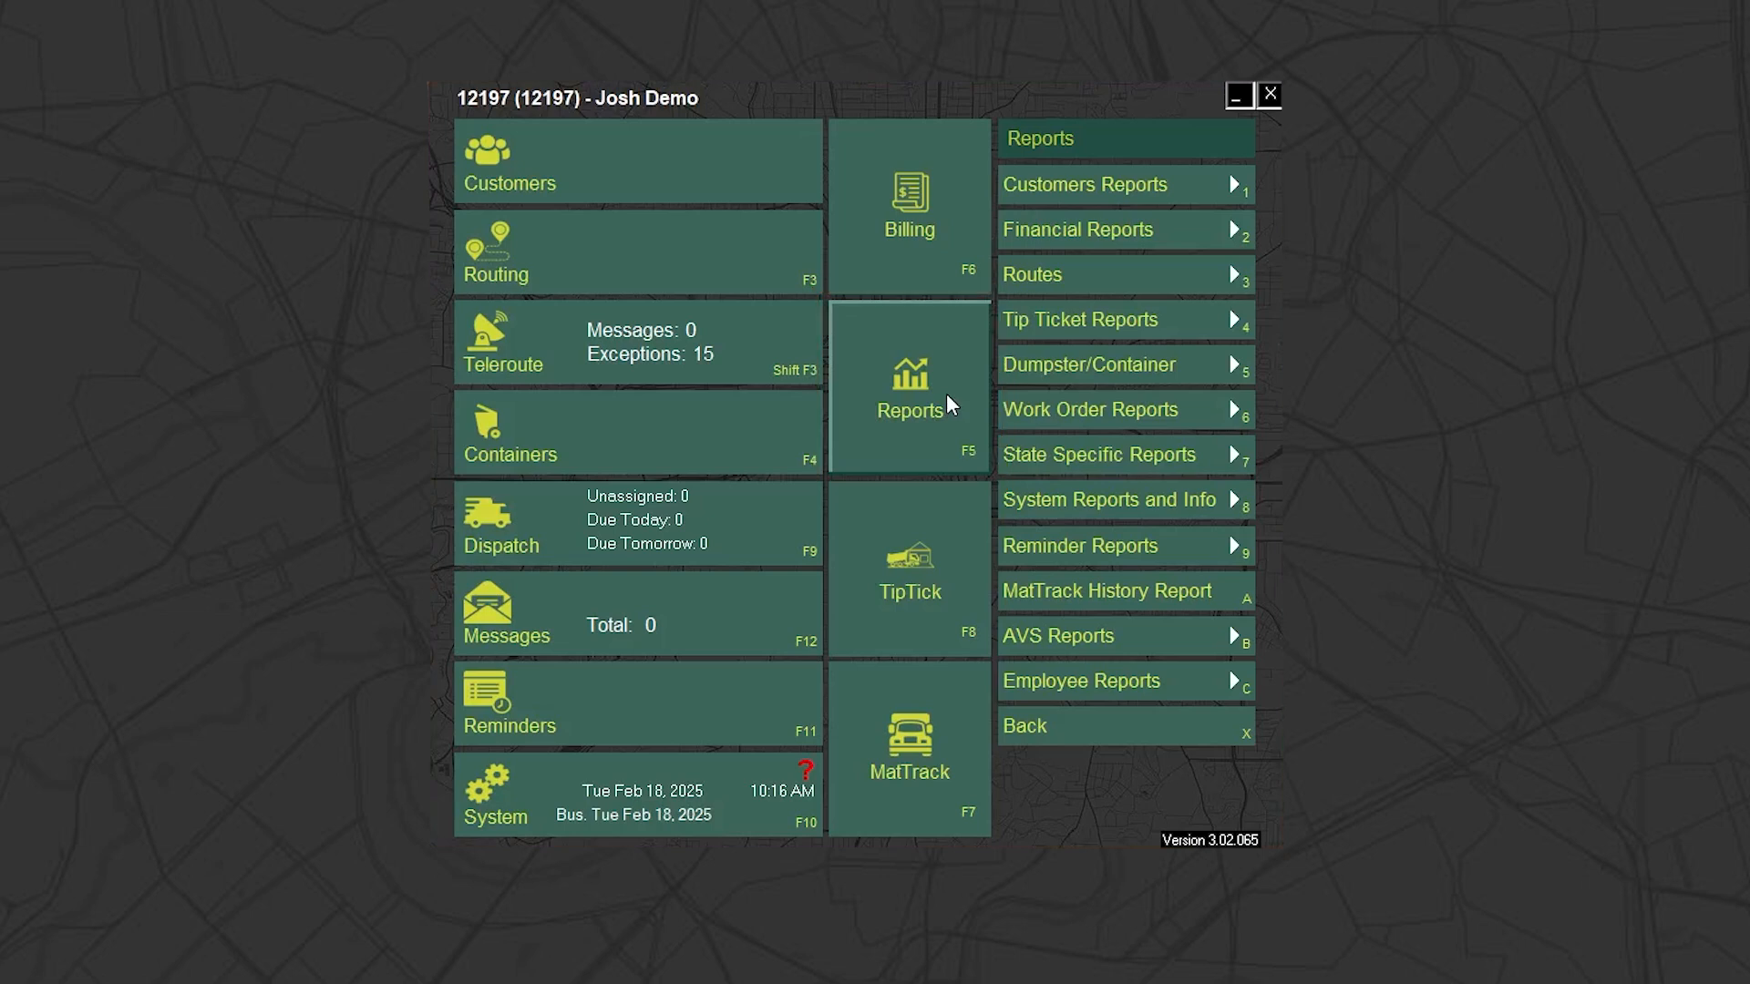
click(1079, 512)
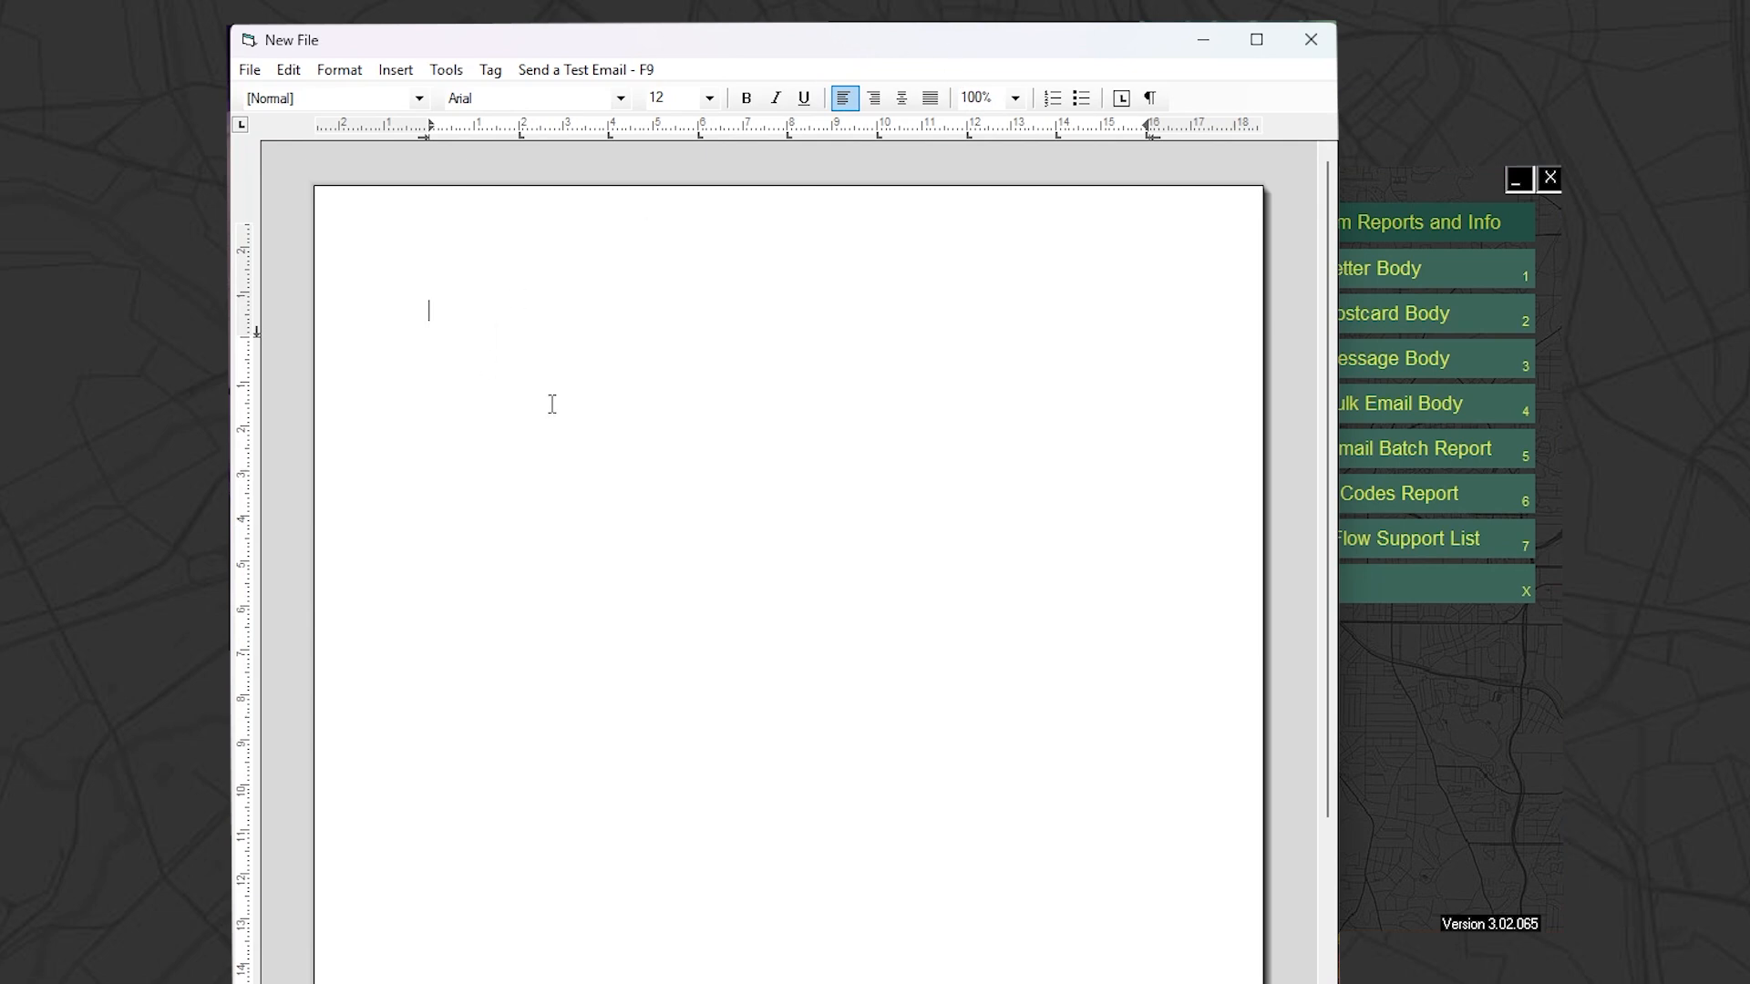
text(Hell)
text(o customers,)
key(Return)
key(Return)
text(We will be3 c)
key(BackSpace)
key(BackSpace)
key(BackSpace)
key(BackSpace)
key(BackSpace)
key(BackSpace)
key(BackSpace)
key(BackSpace)
key(BackSpace)
key(BackSpace)
key(BackSpace)
key(BackSpace)
key(BackSpace)
text(We wil)
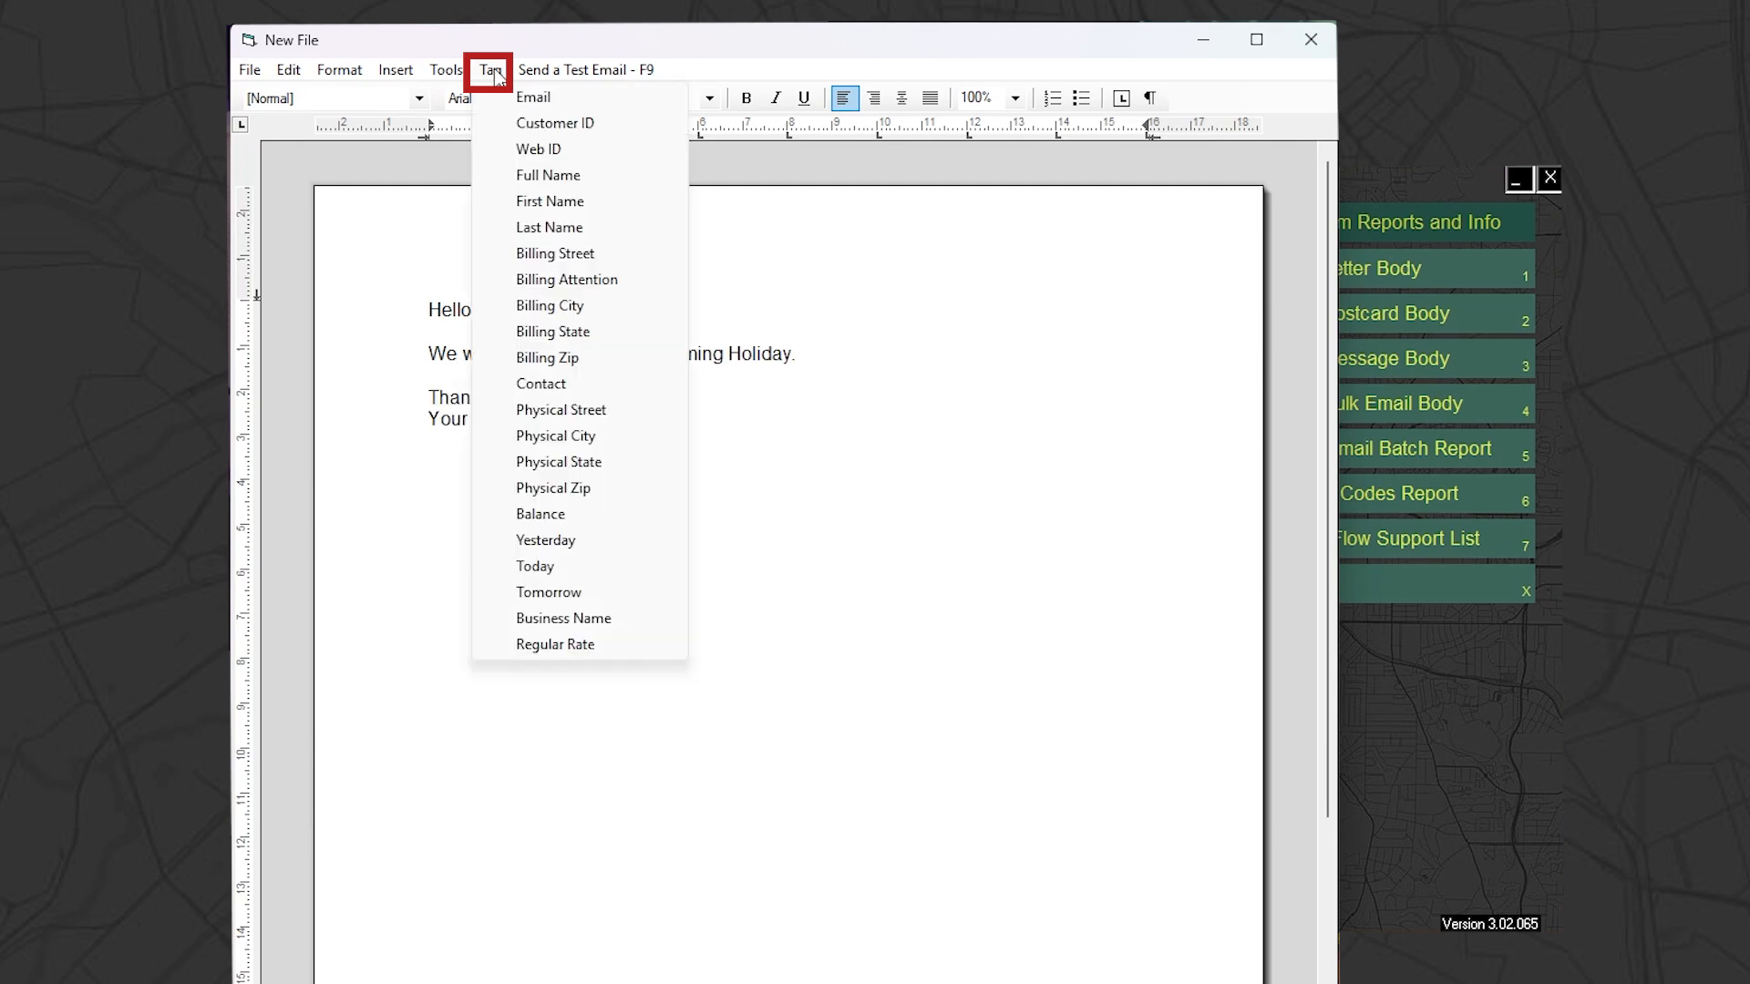
key(Escape)
Insert the Full_Name tag after "Hello" and replace the signature "Your Trash Company" with the Business_Name tag
click(490, 70)
click(573, 173)
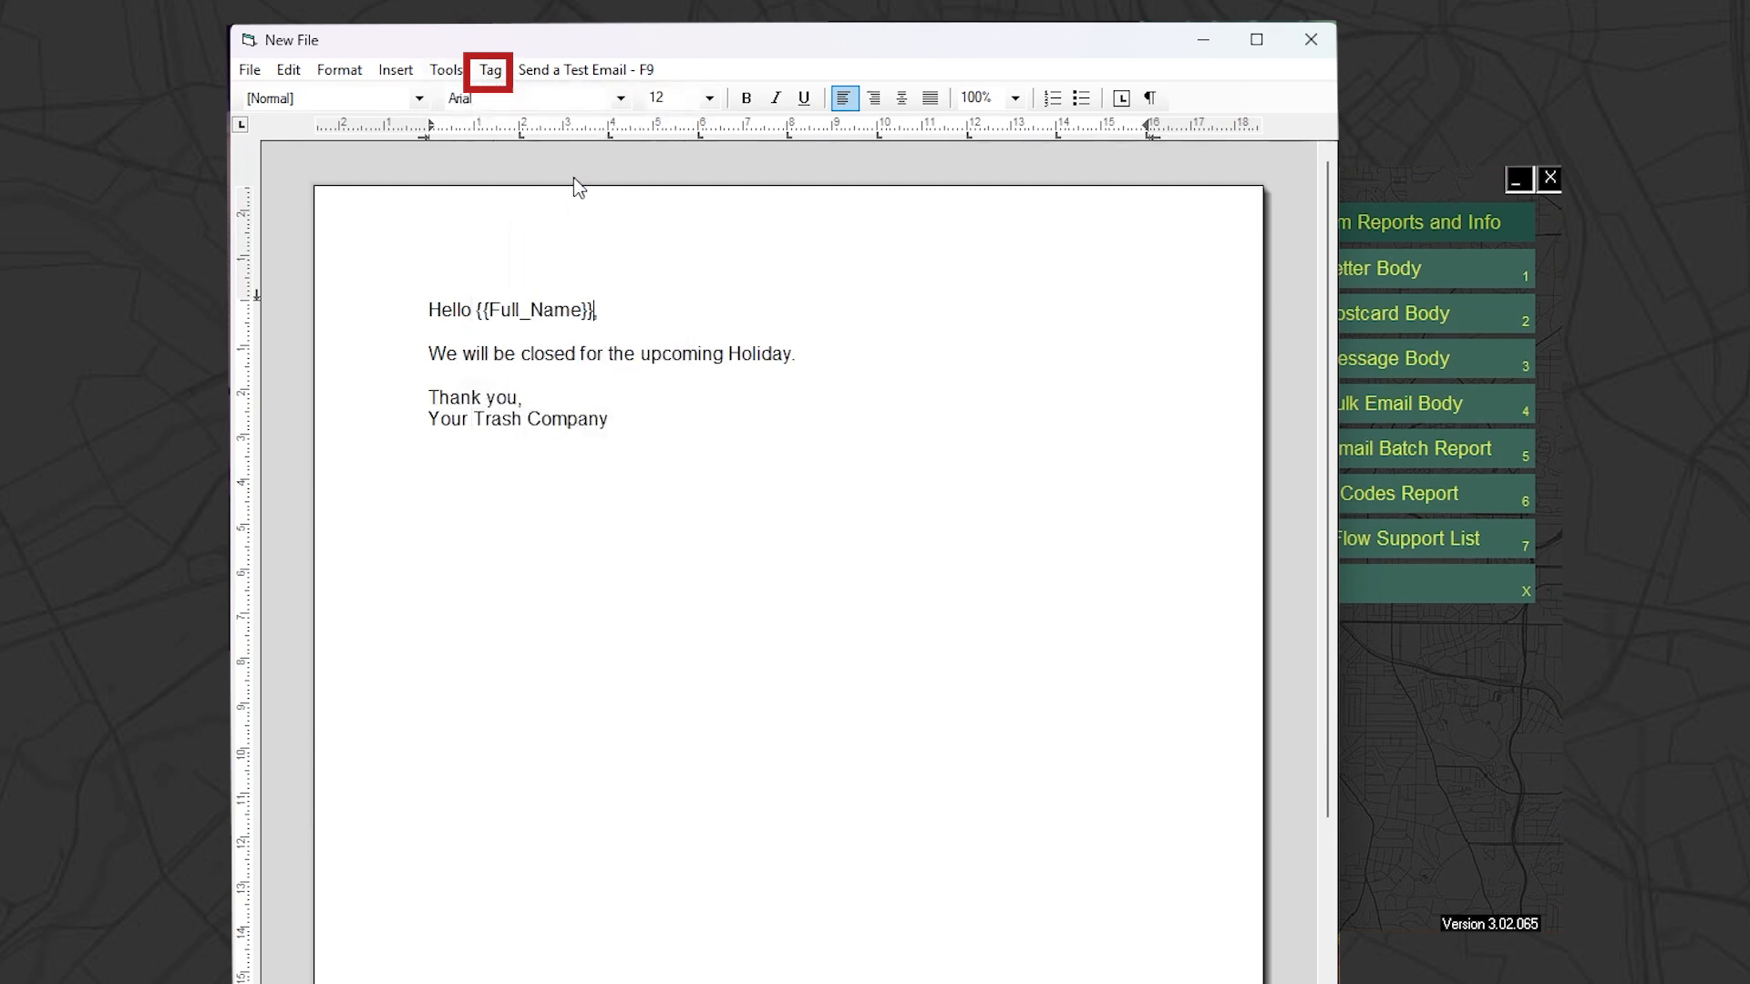
drag(454, 419, 510, 406)
click(637, 417)
drag(621, 420, 427, 419)
key(Delete)
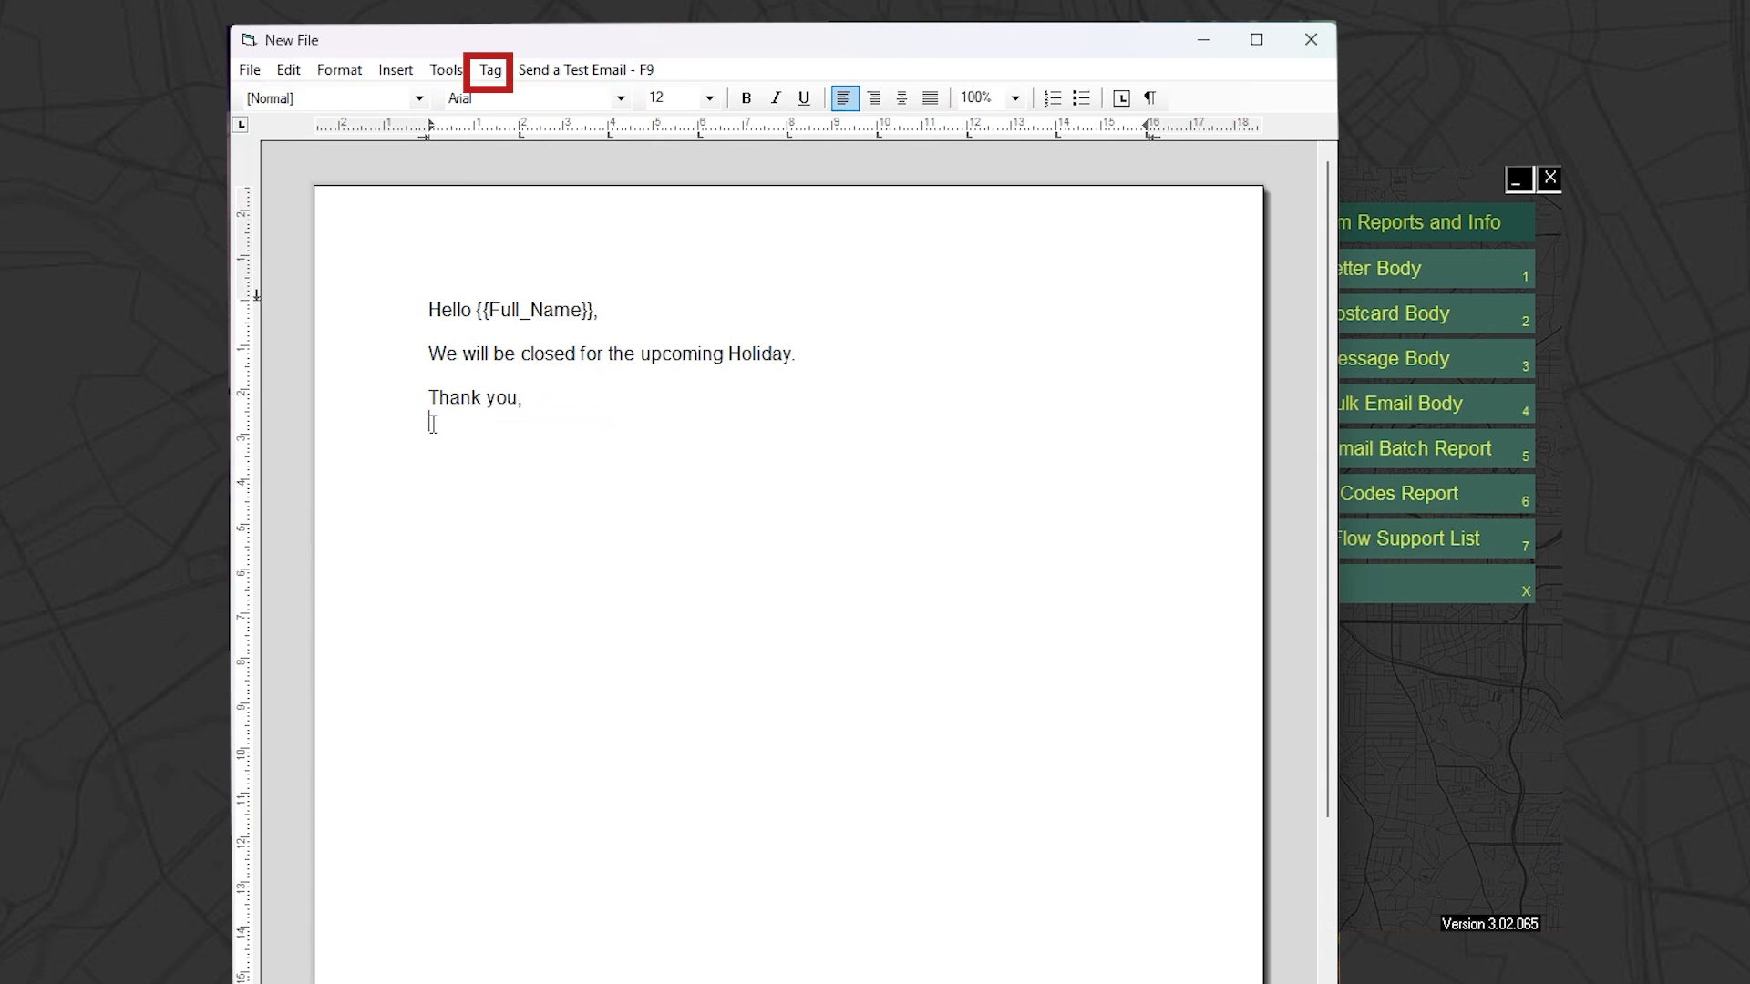
click(493, 72)
click(624, 614)
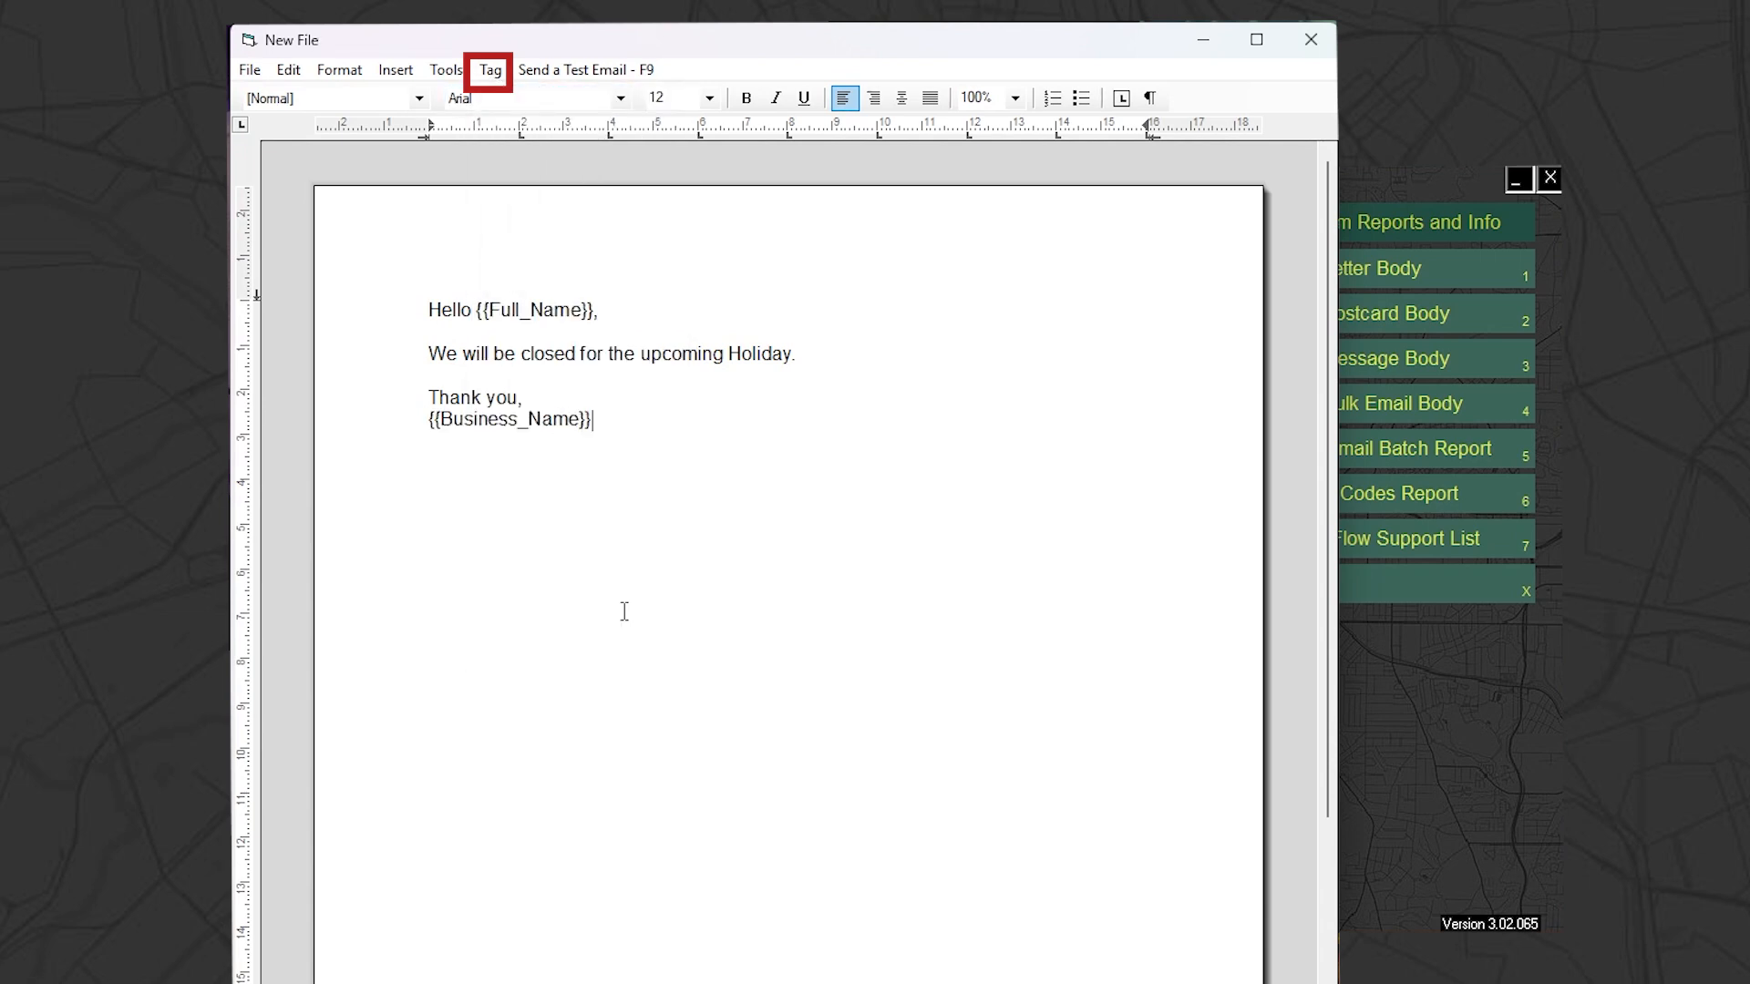
click(395, 72)
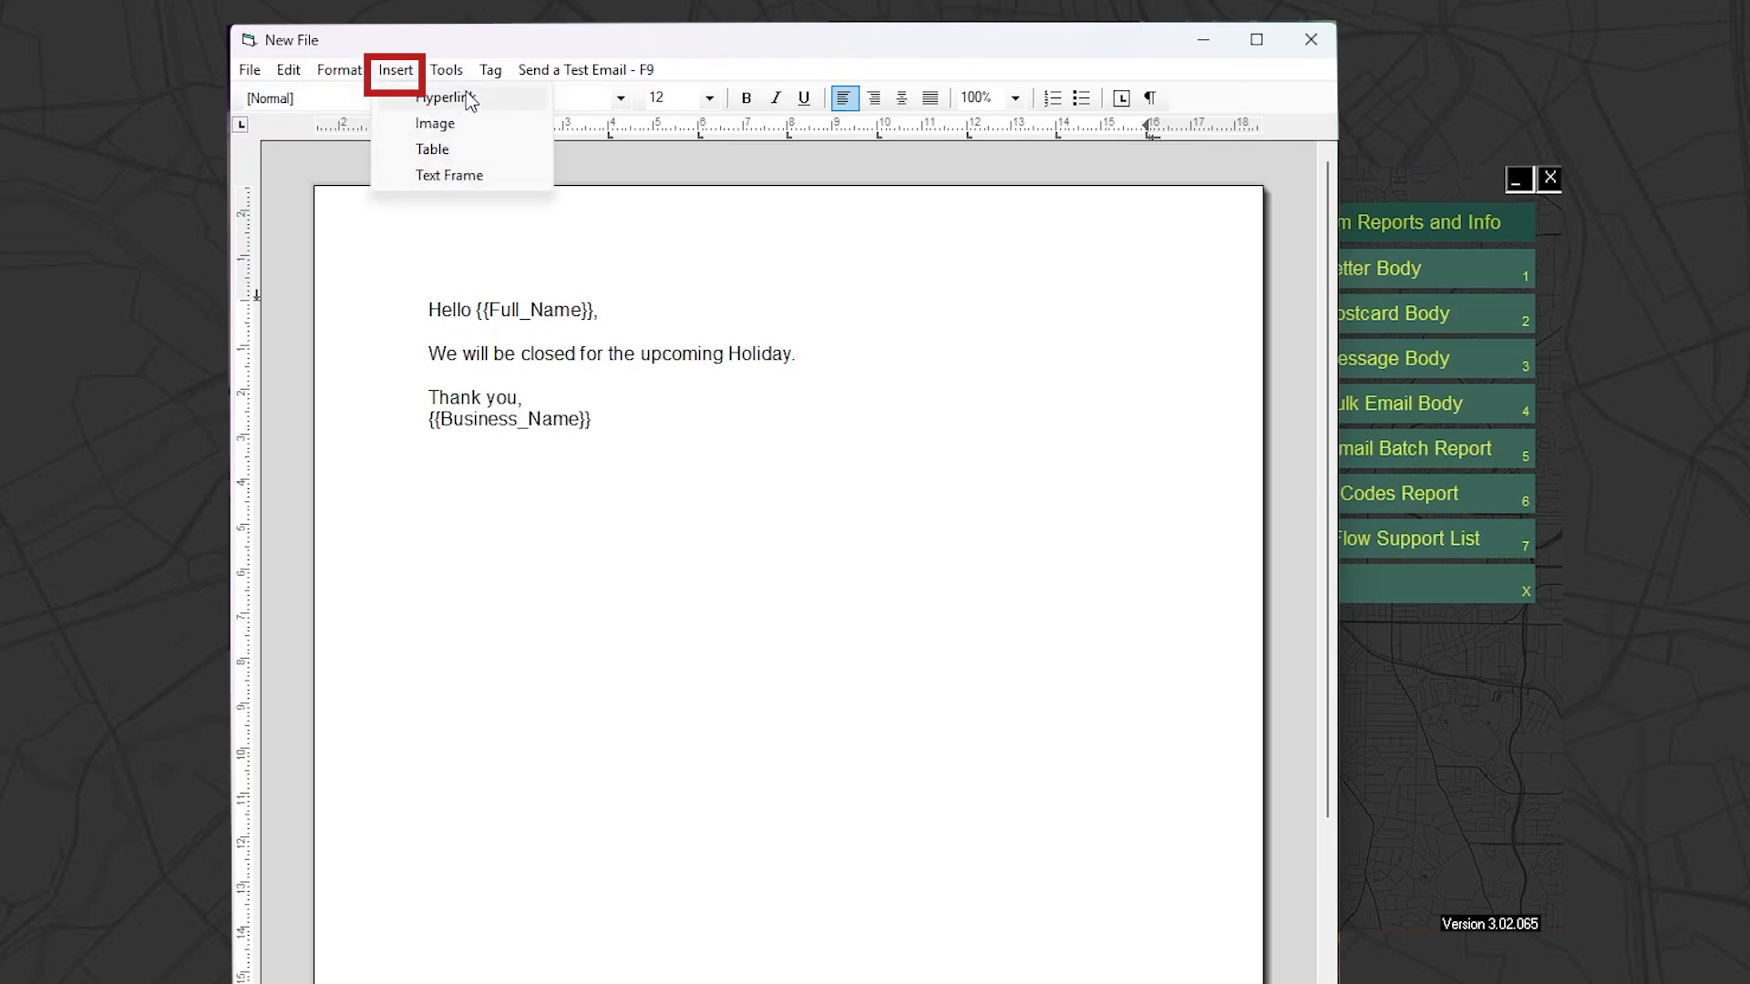
click(660, 406)
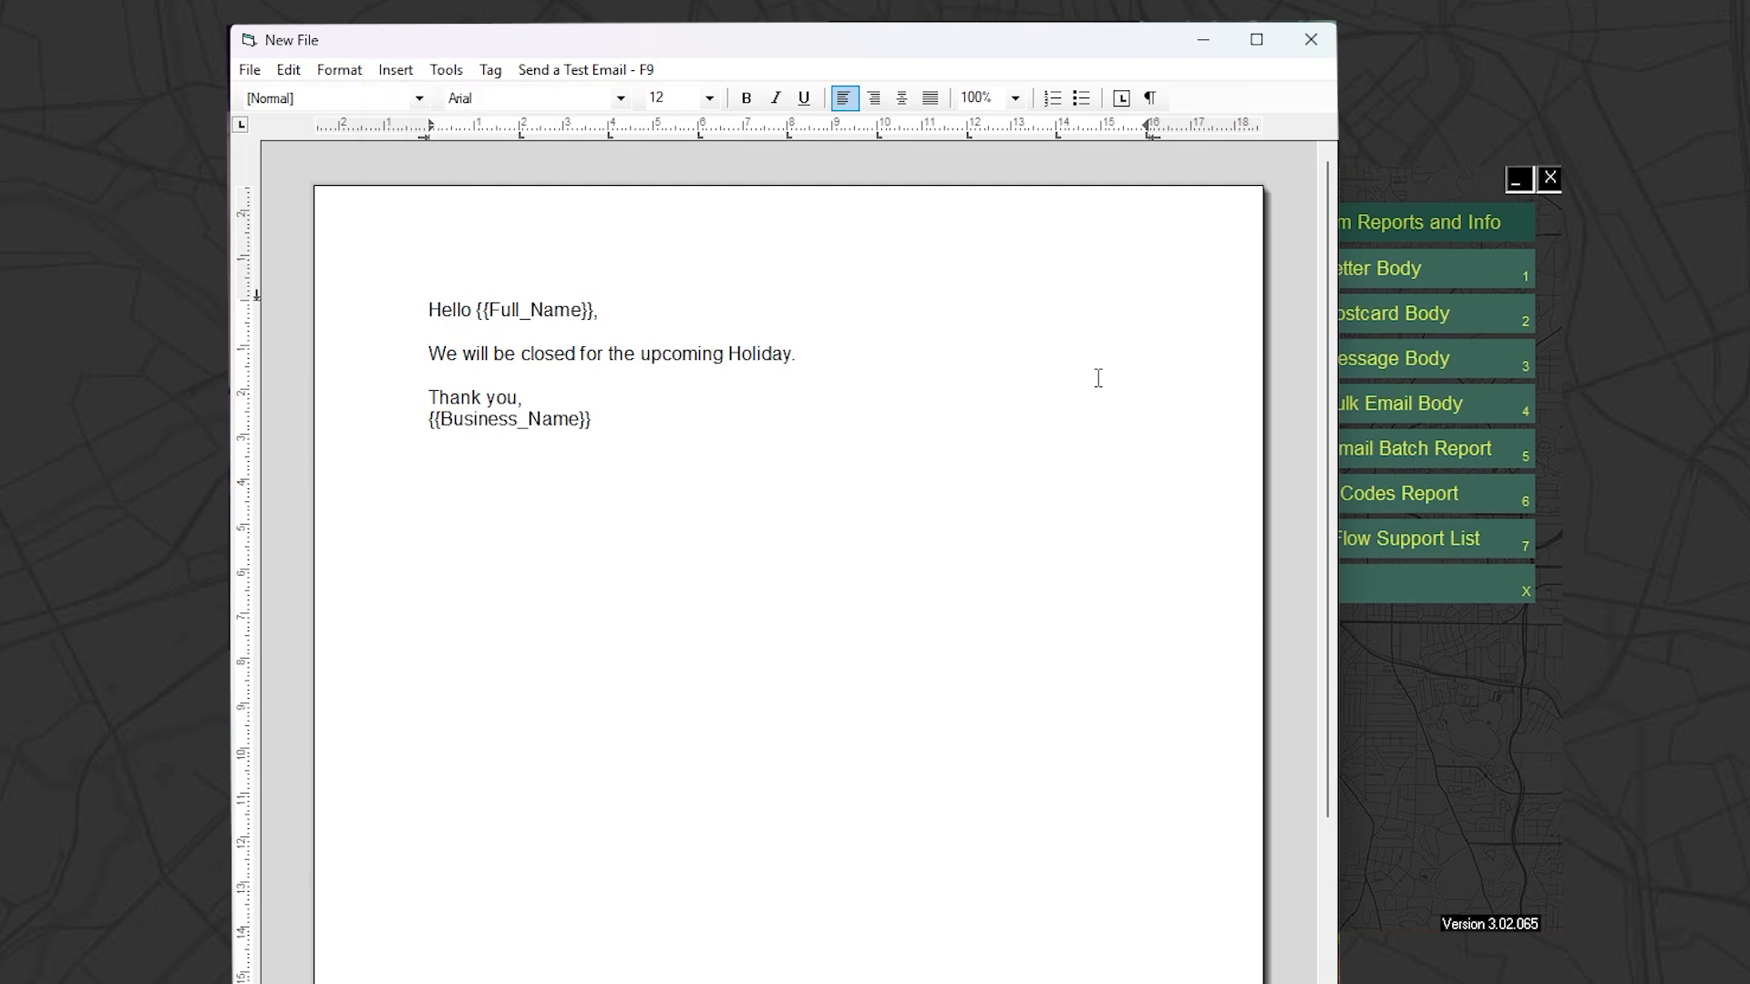
Close the email body and save it to the Desktop as "Closed for the holiday email" in Word 97-2003 format
click(1312, 40)
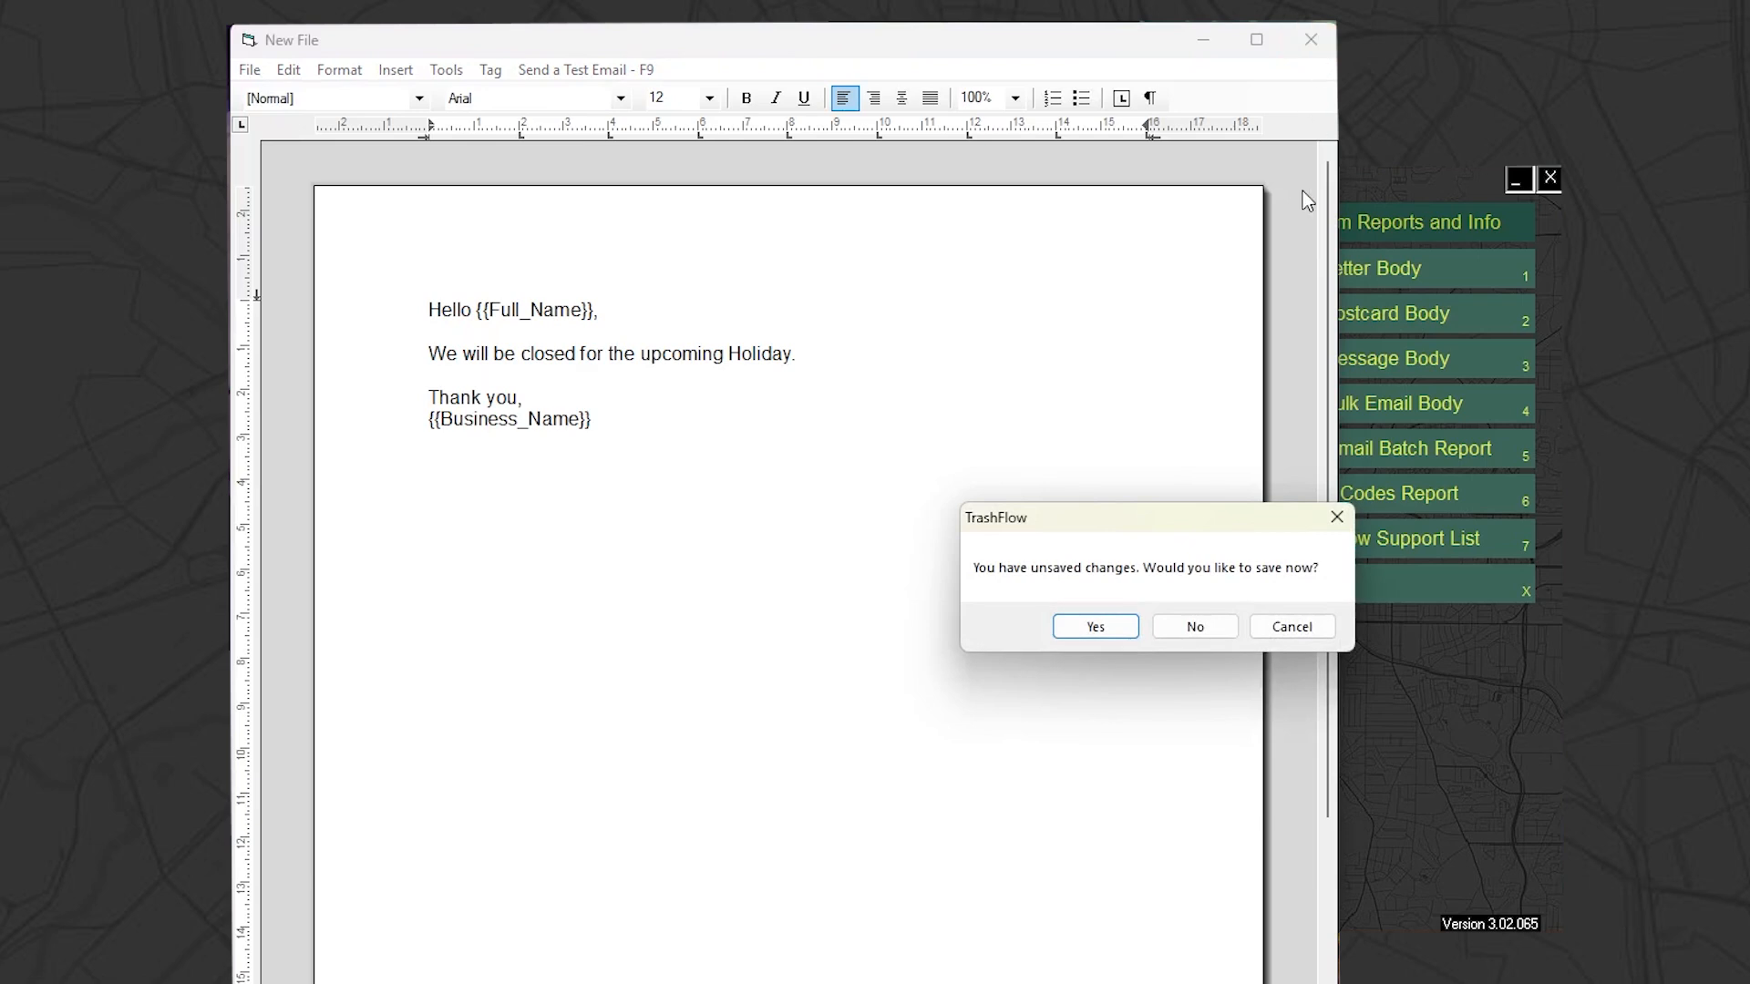
click(1095, 626)
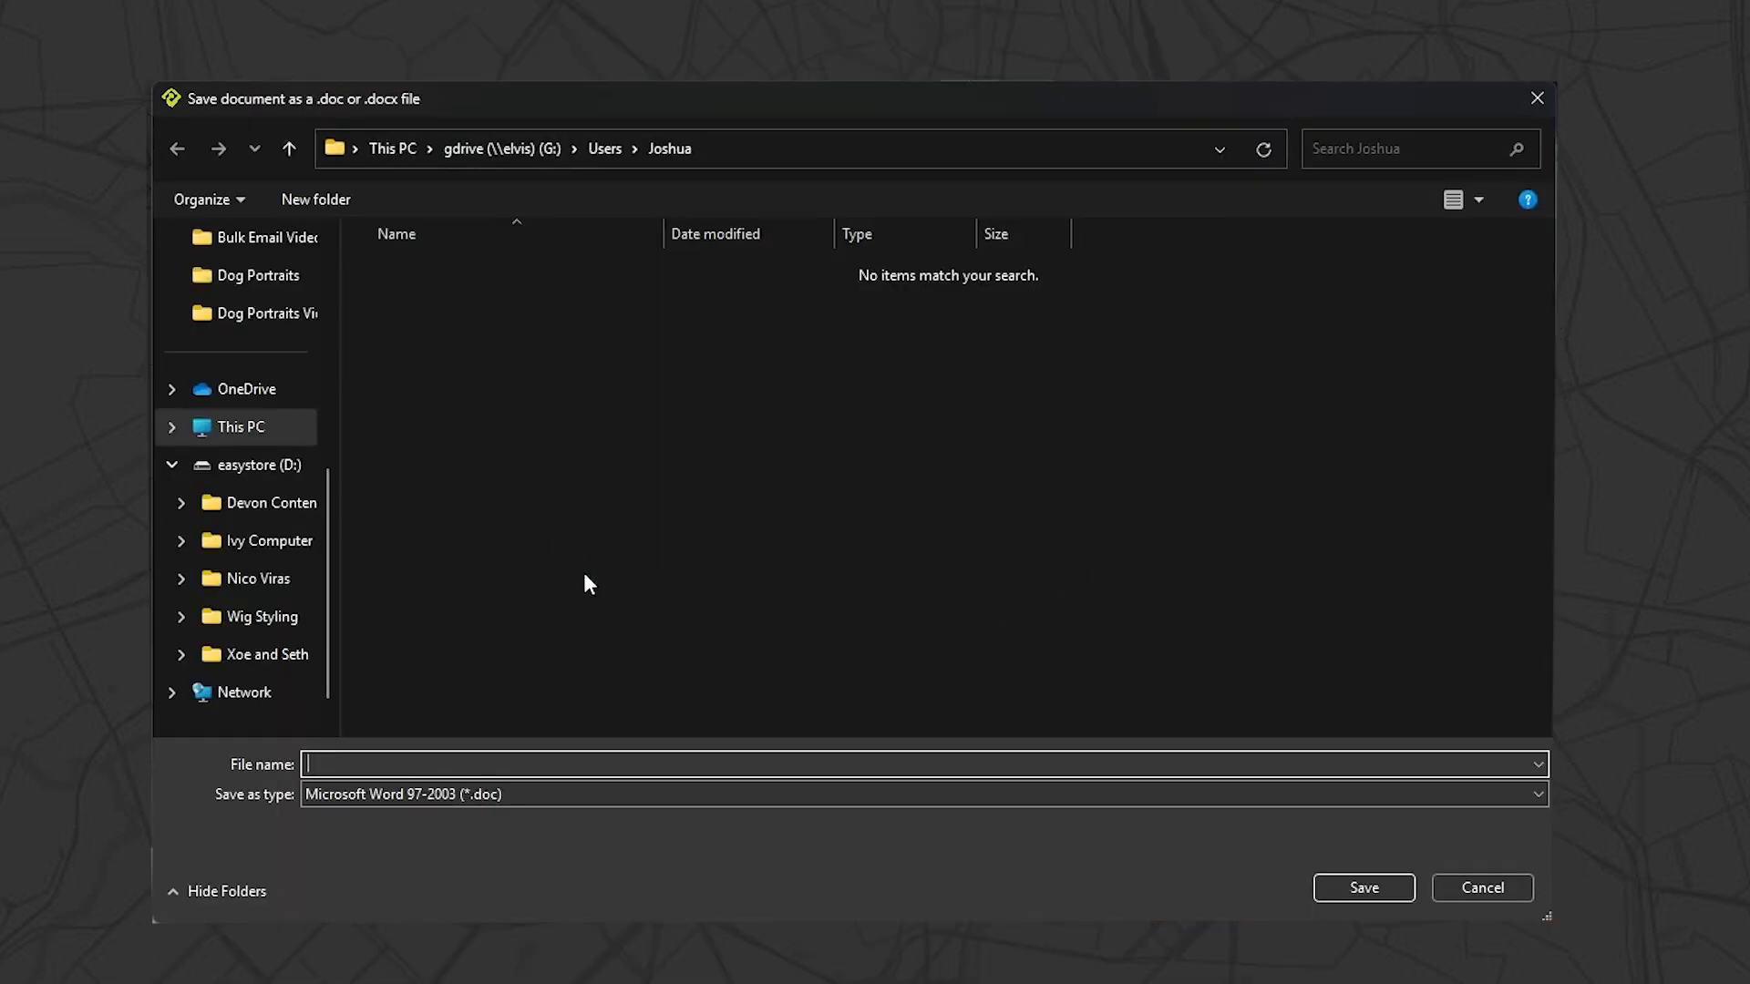
text(C)
key(BackSpace)
text(Closed for the holiday email)
scroll(234, 308, up, 3)
click(242, 313)
click(243, 278)
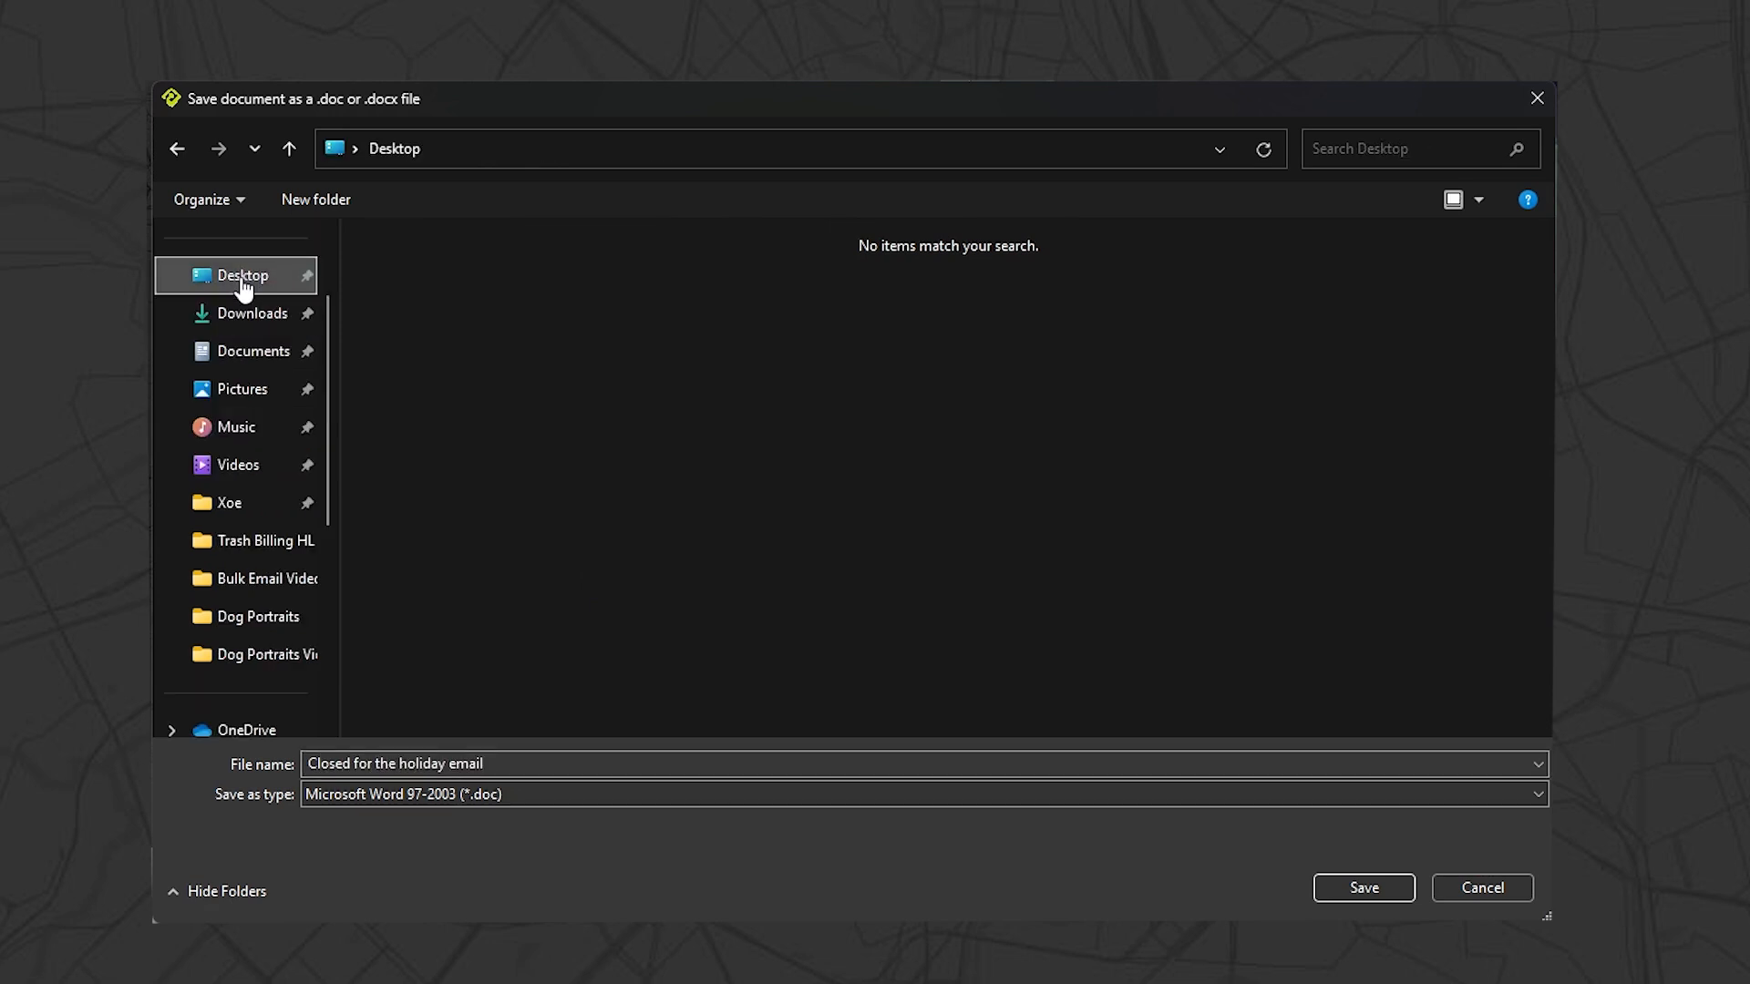
click(1375, 881)
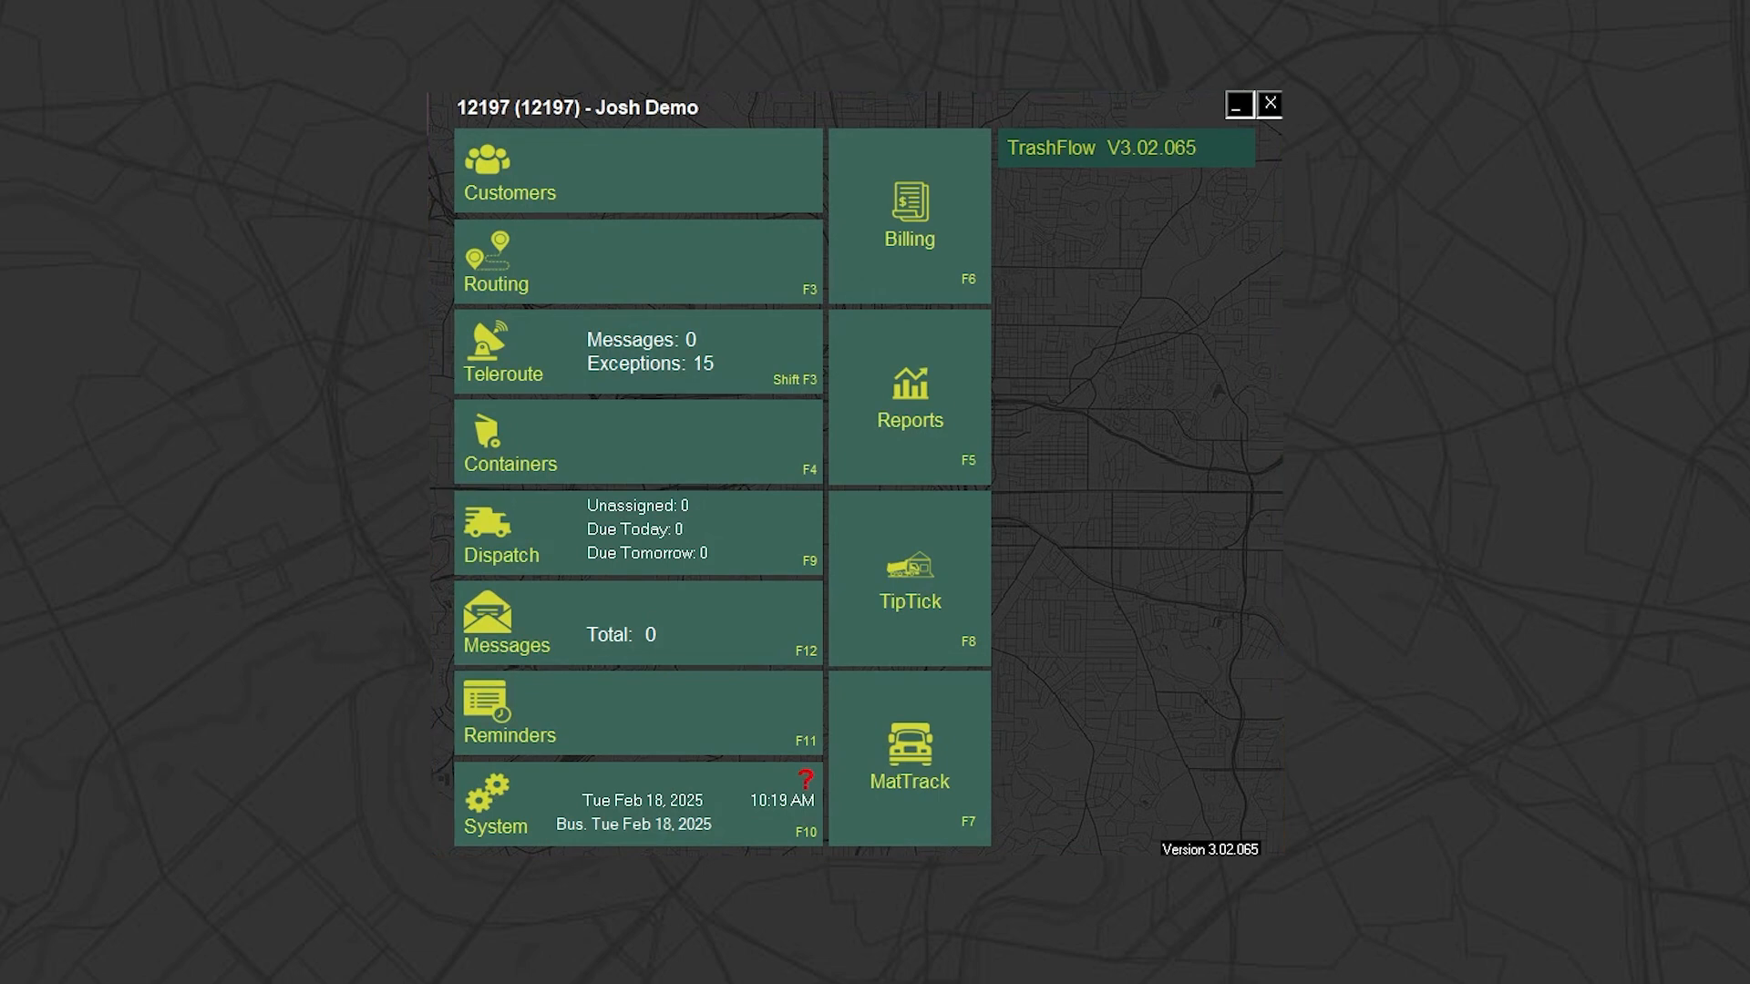
Run the Customer List report in Bulk Email format for the 9 EMAIL billing group
click(916, 423)
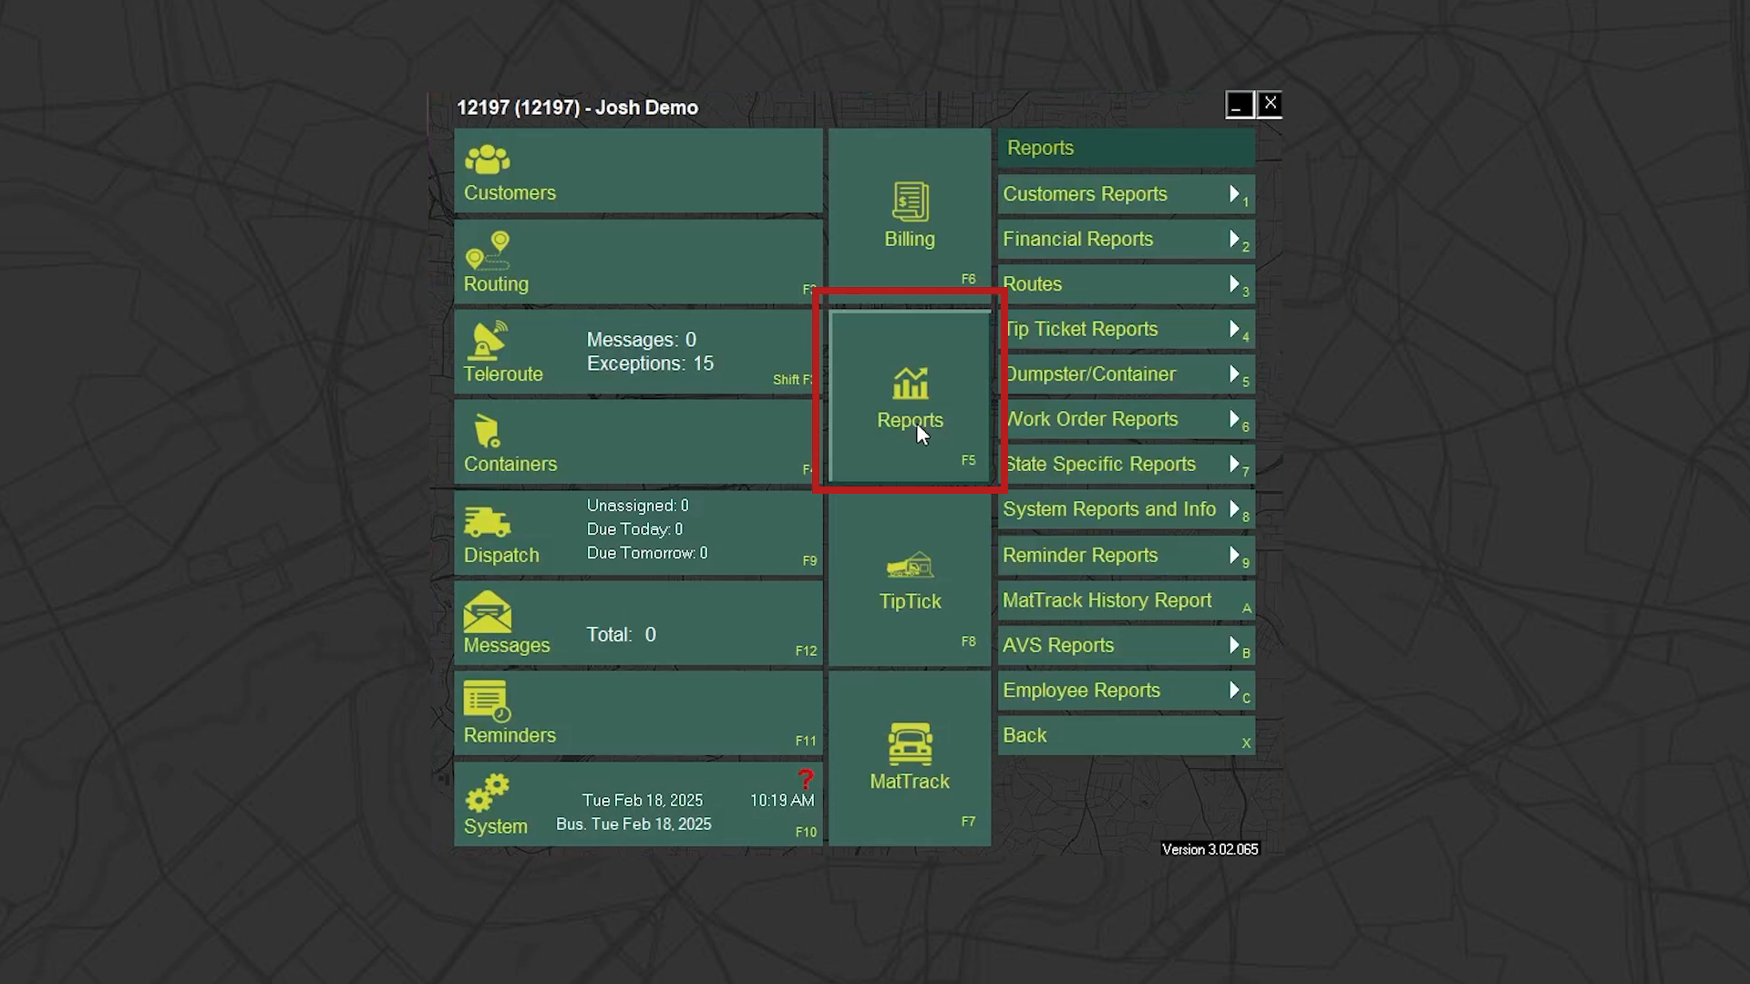
click(1045, 206)
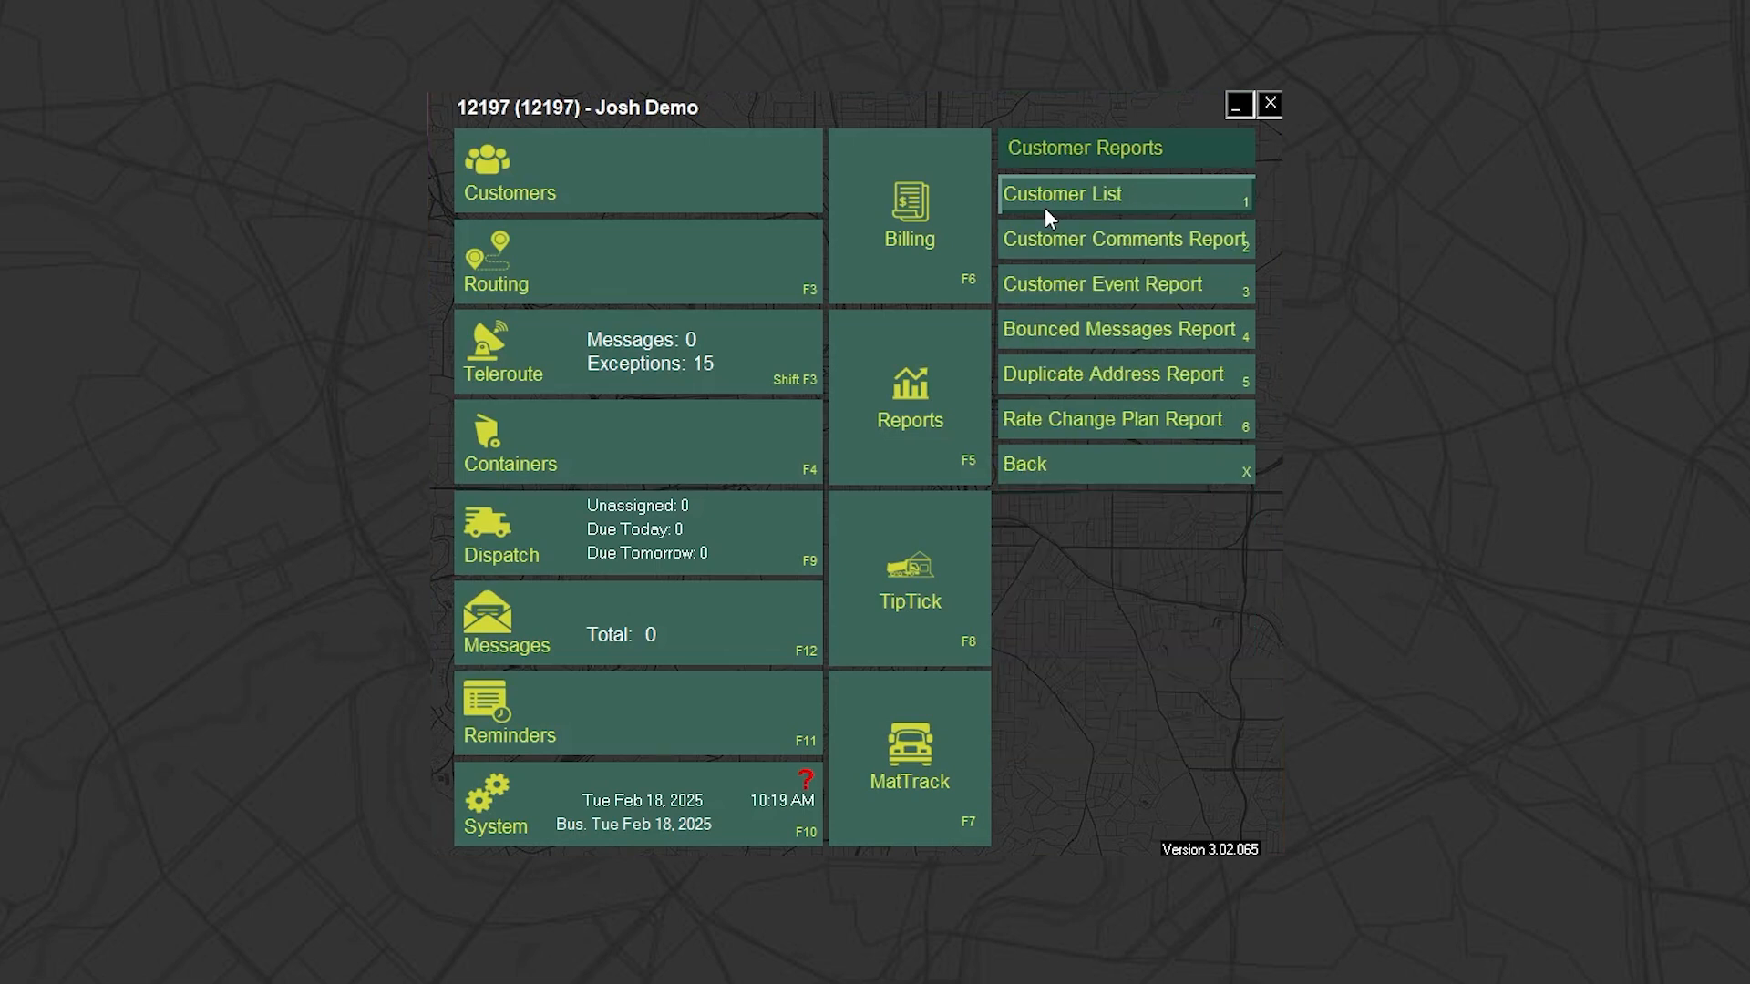
click(1195, 211)
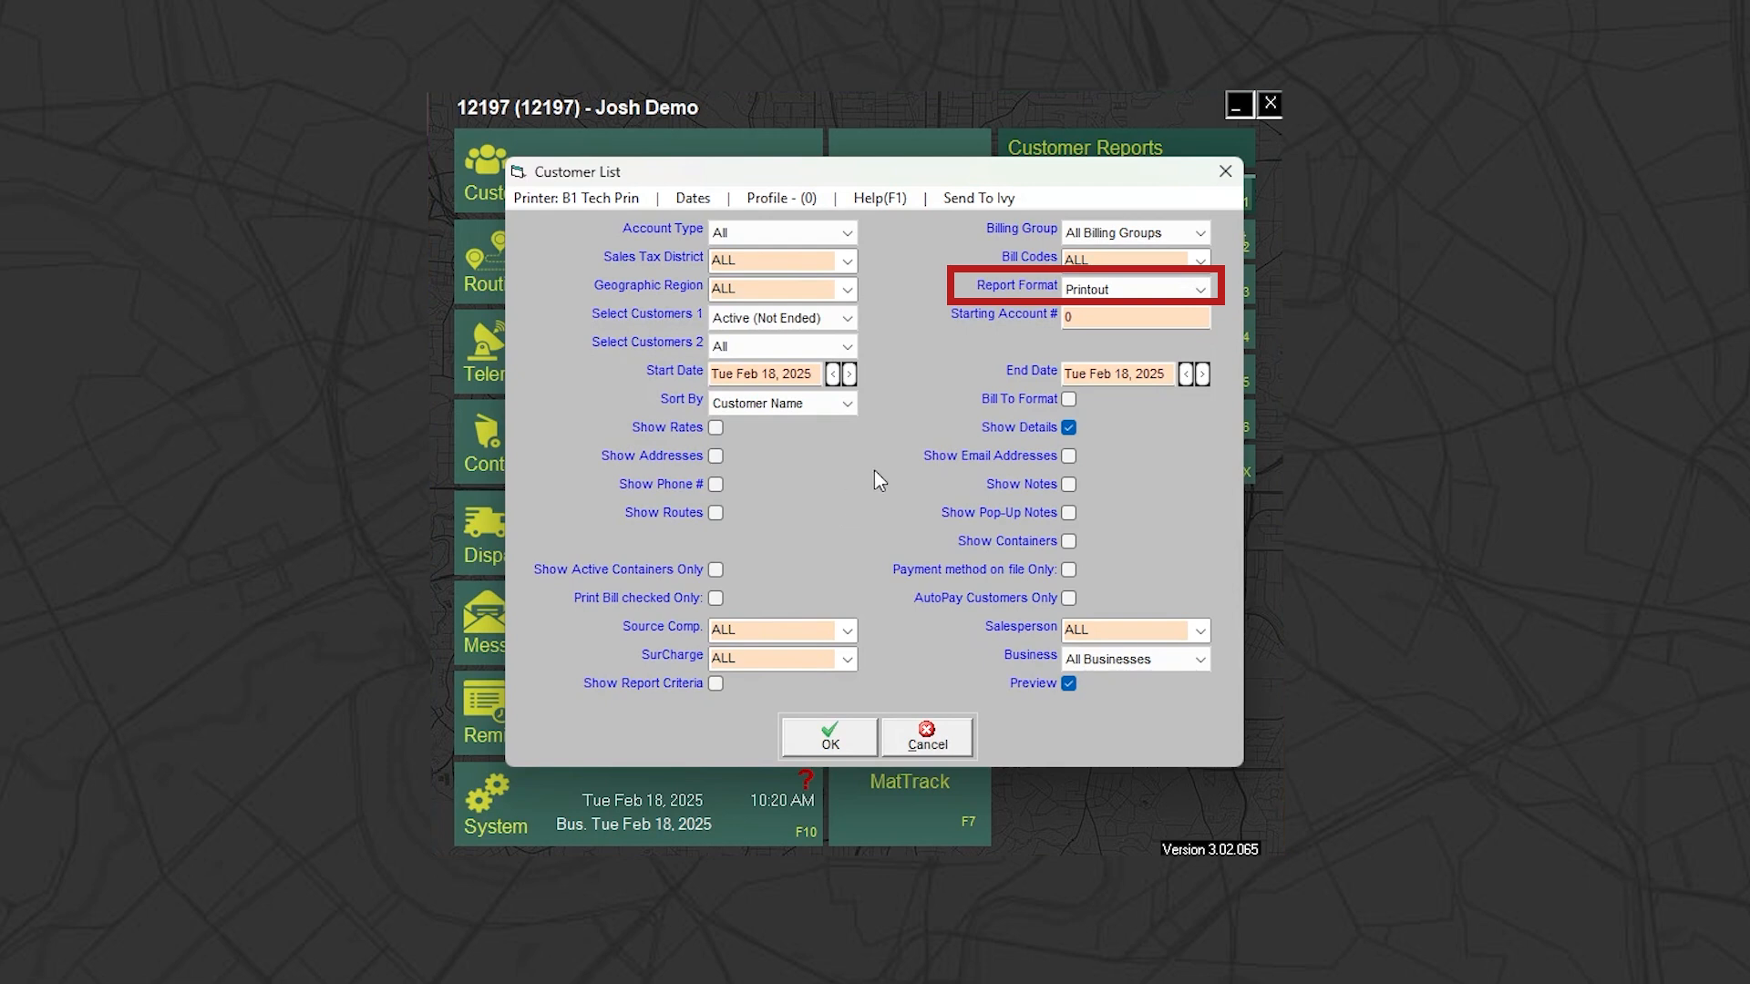
click(1201, 289)
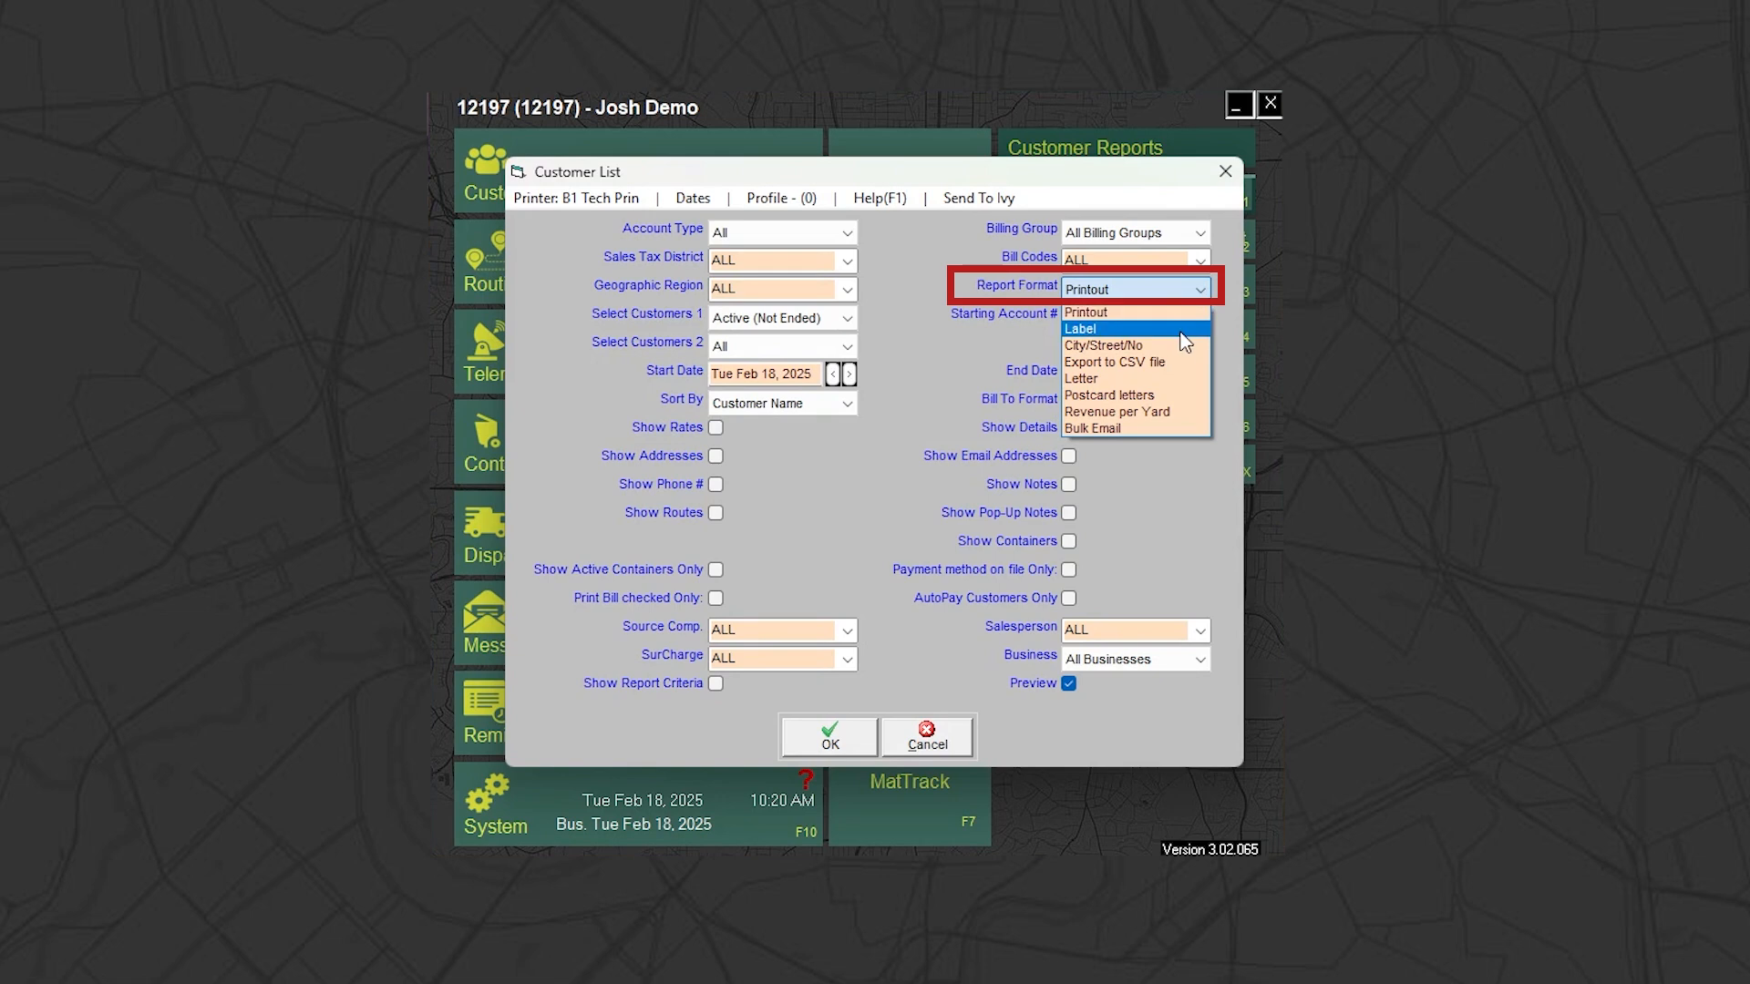
click(1155, 426)
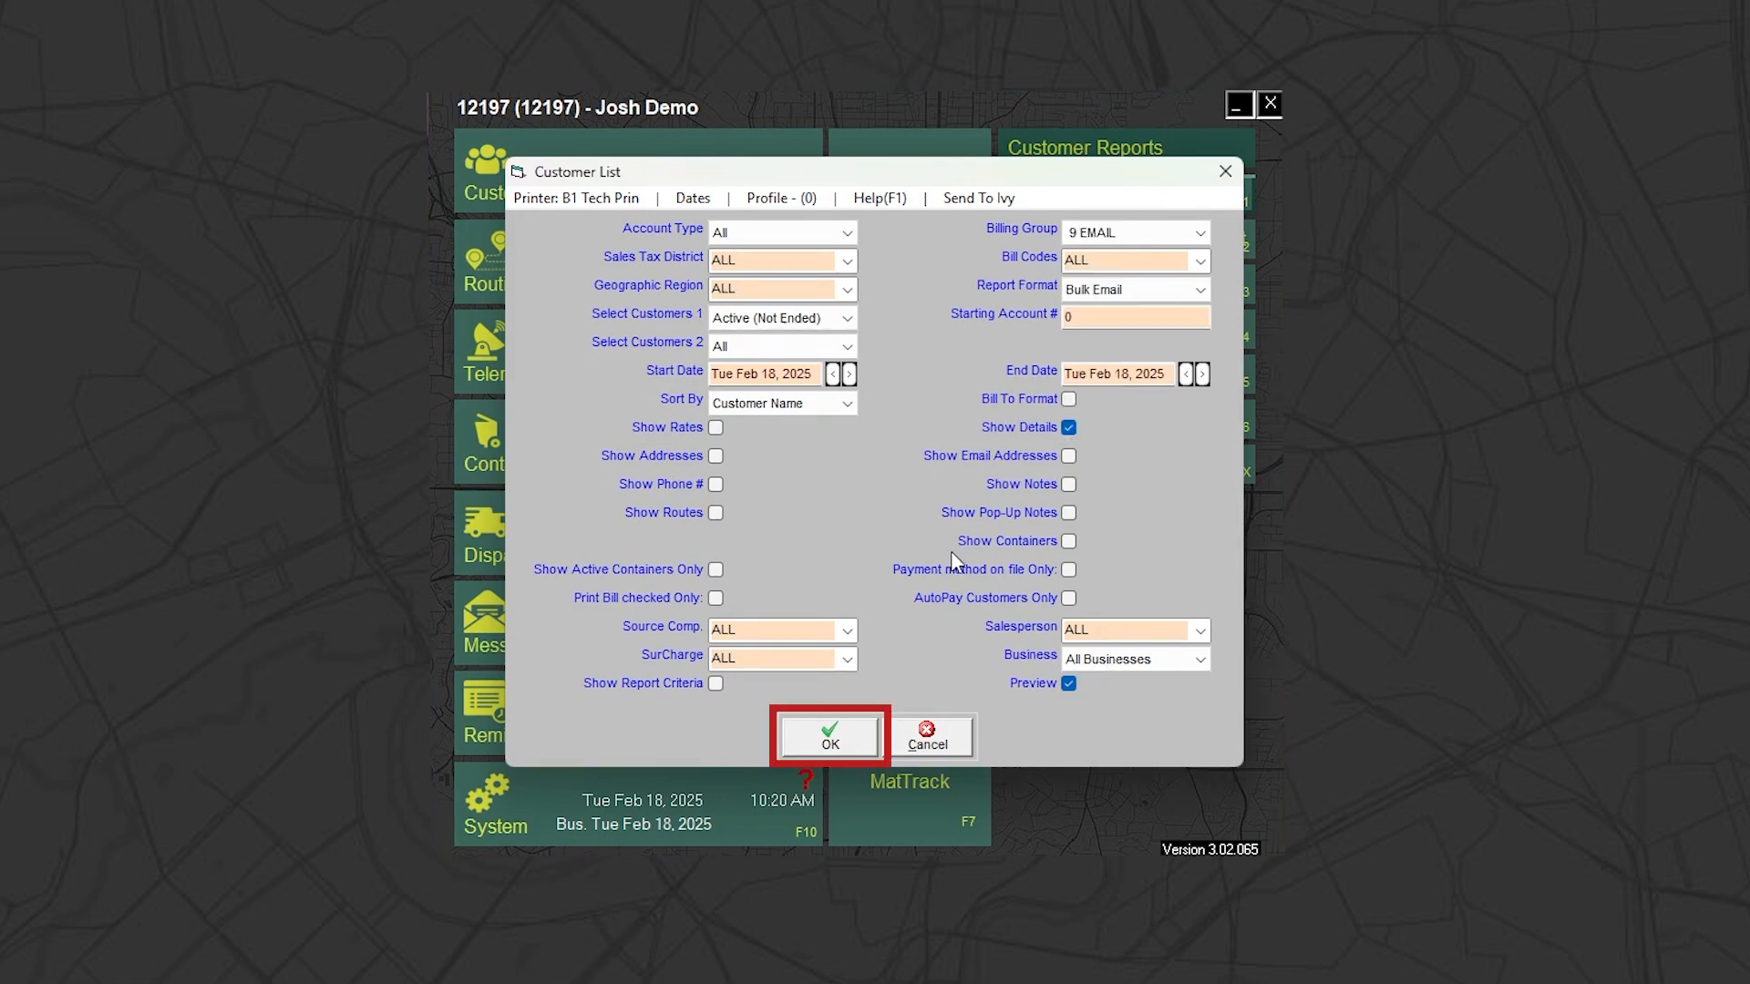
click(797, 739)
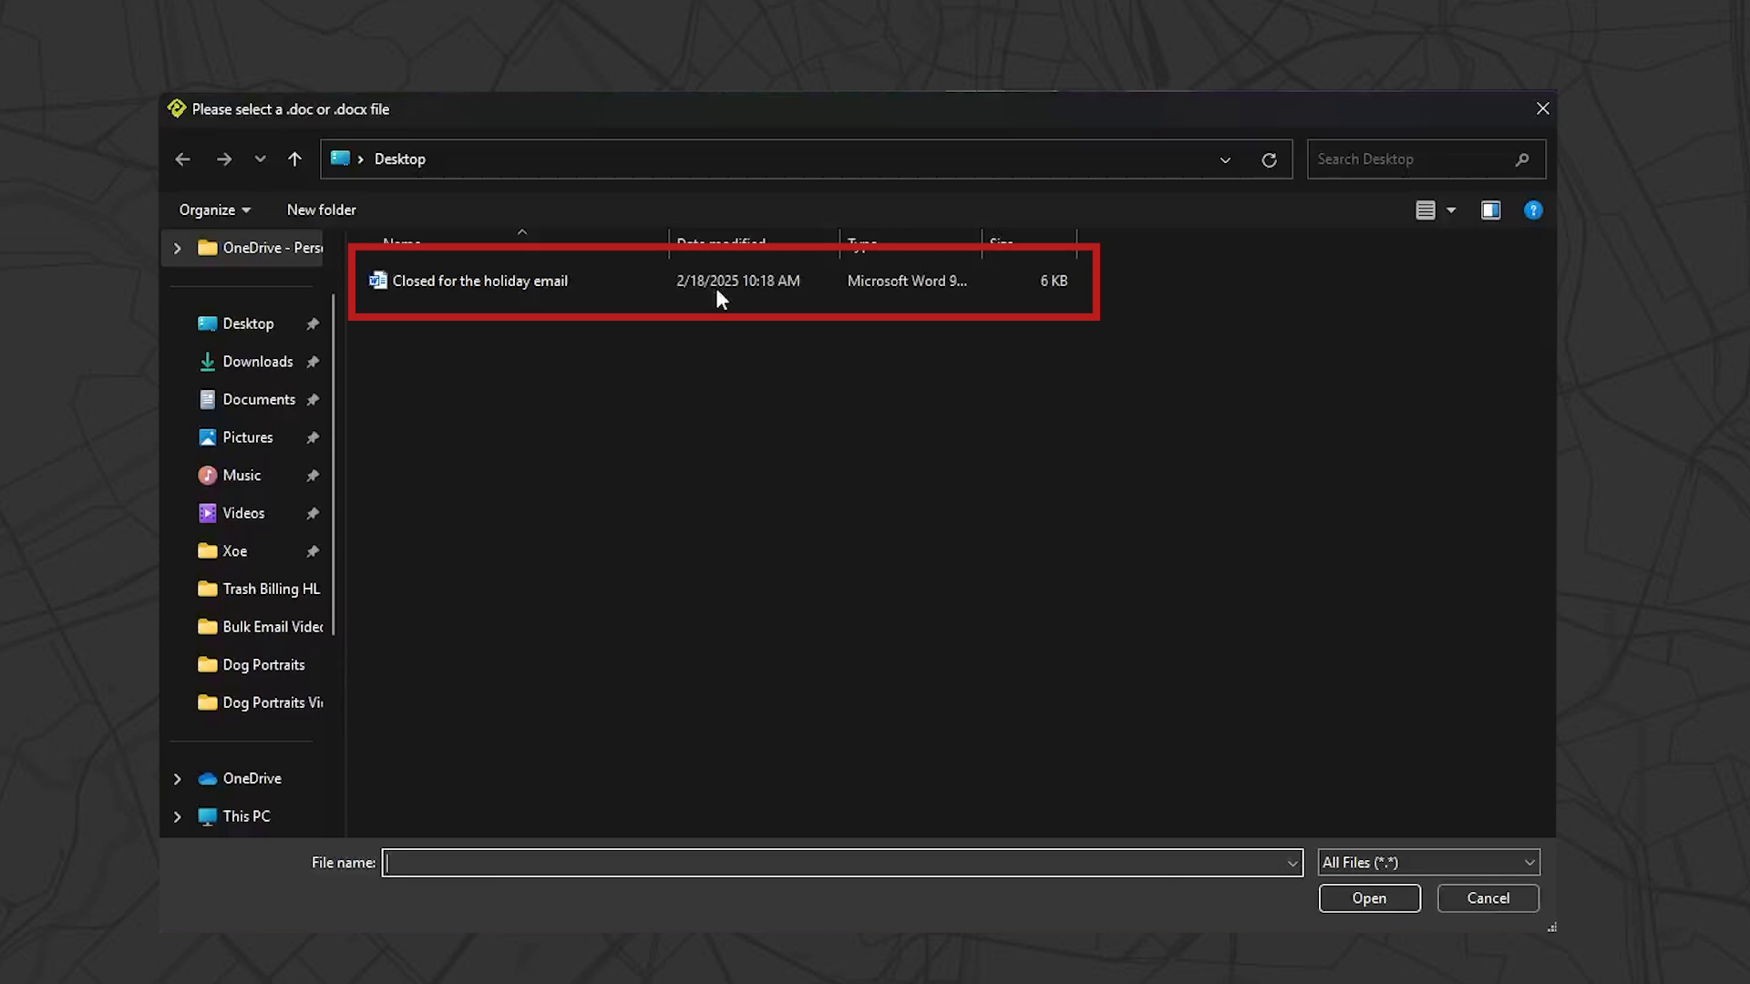
Choose "Closed for the holiday email" from the Desktop as the bulk email body, preview it and close the preview
double_click(716, 290)
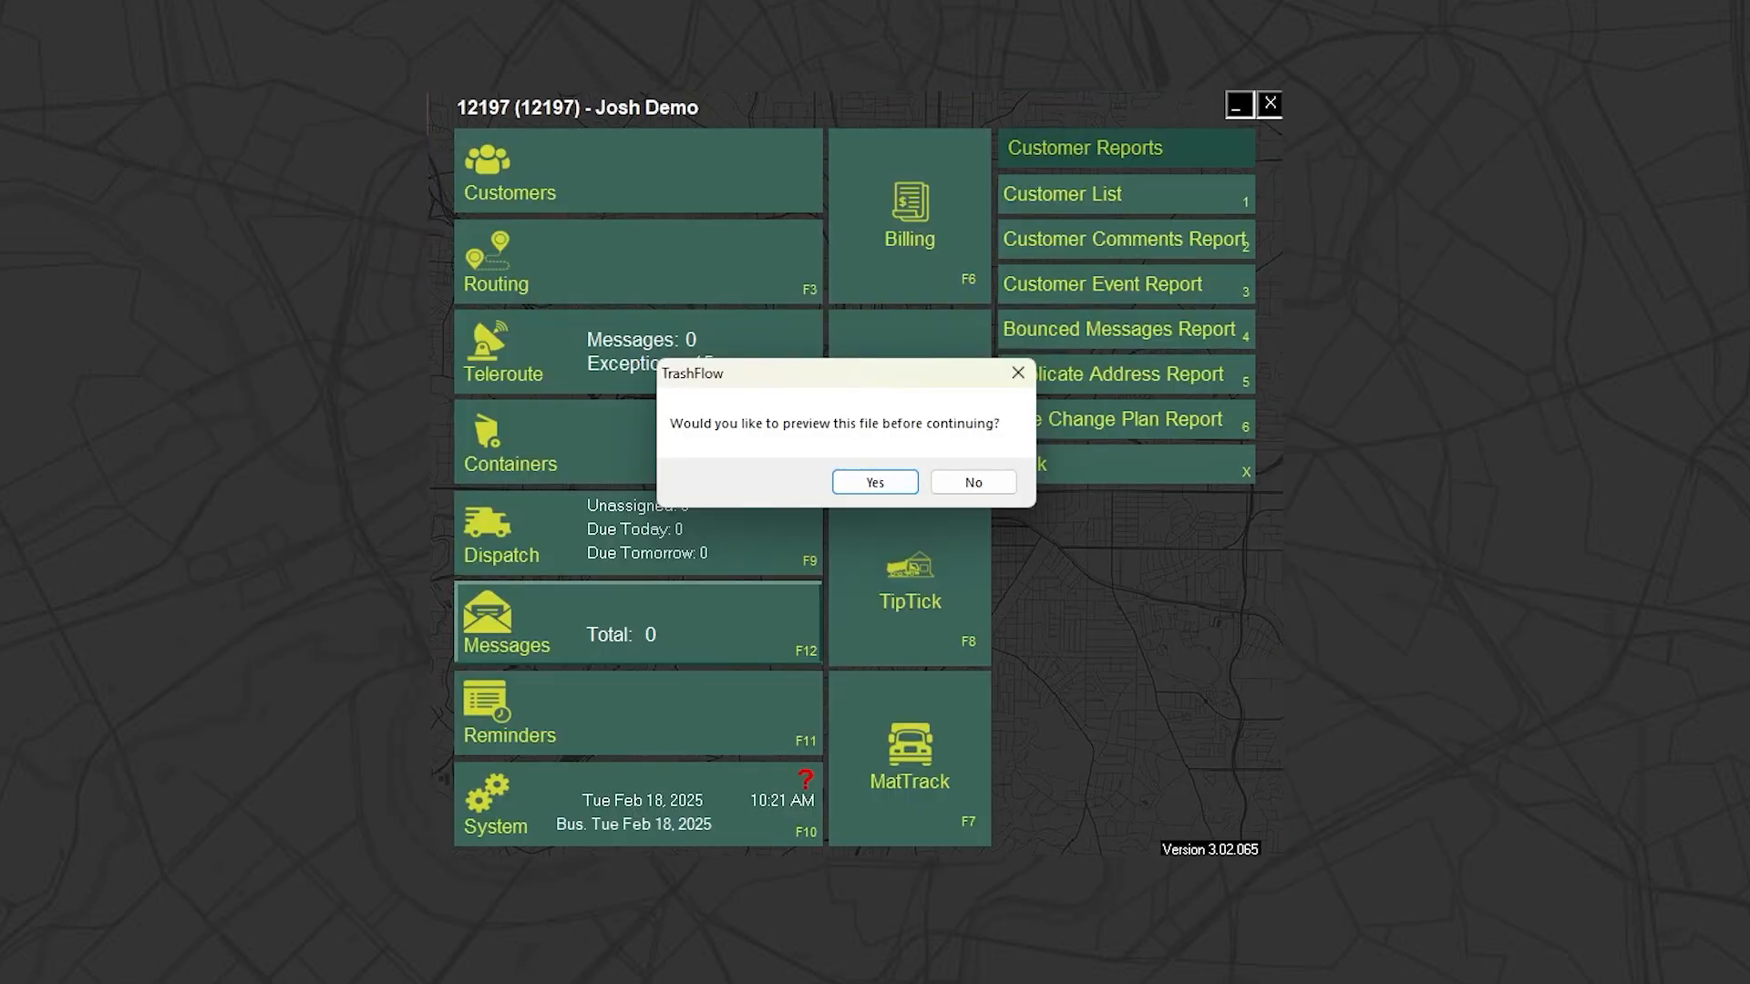
click(875, 485)
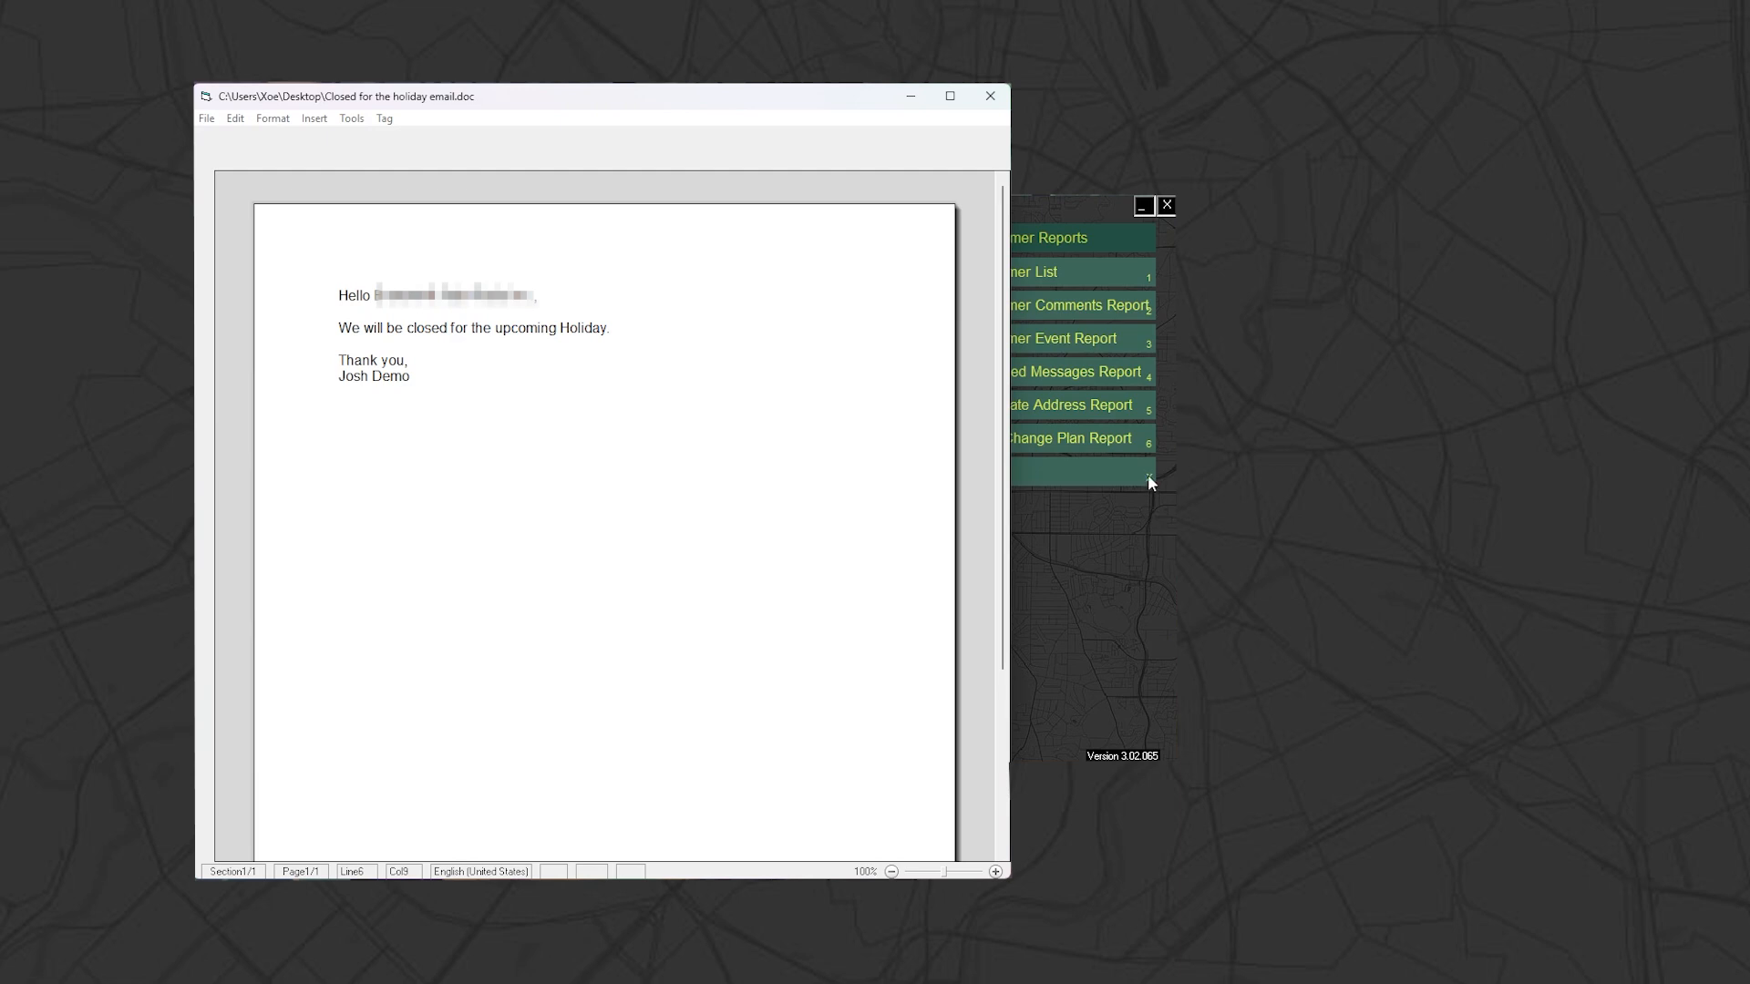
click(990, 97)
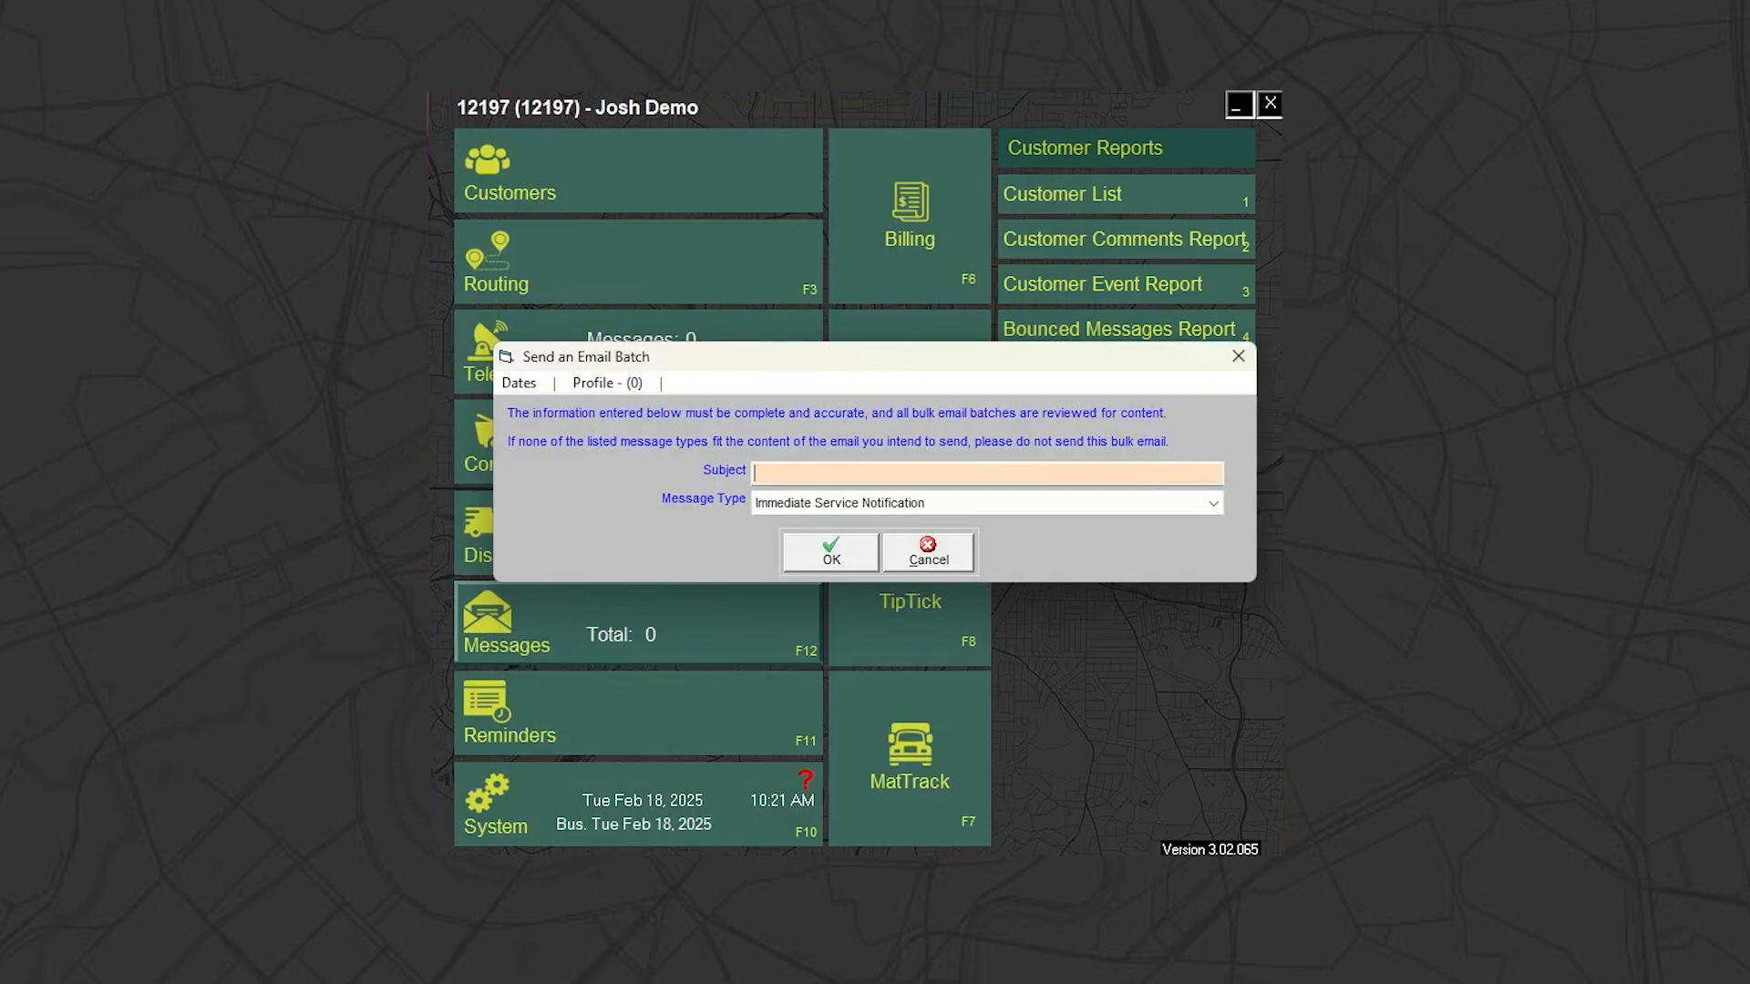
Set the batch subject to "Closed for the Holiday - Your Business Name" and the message type to Holiday Schedule and Service Time Change
text(Closed for the Holiday)
text(- Your Business N)
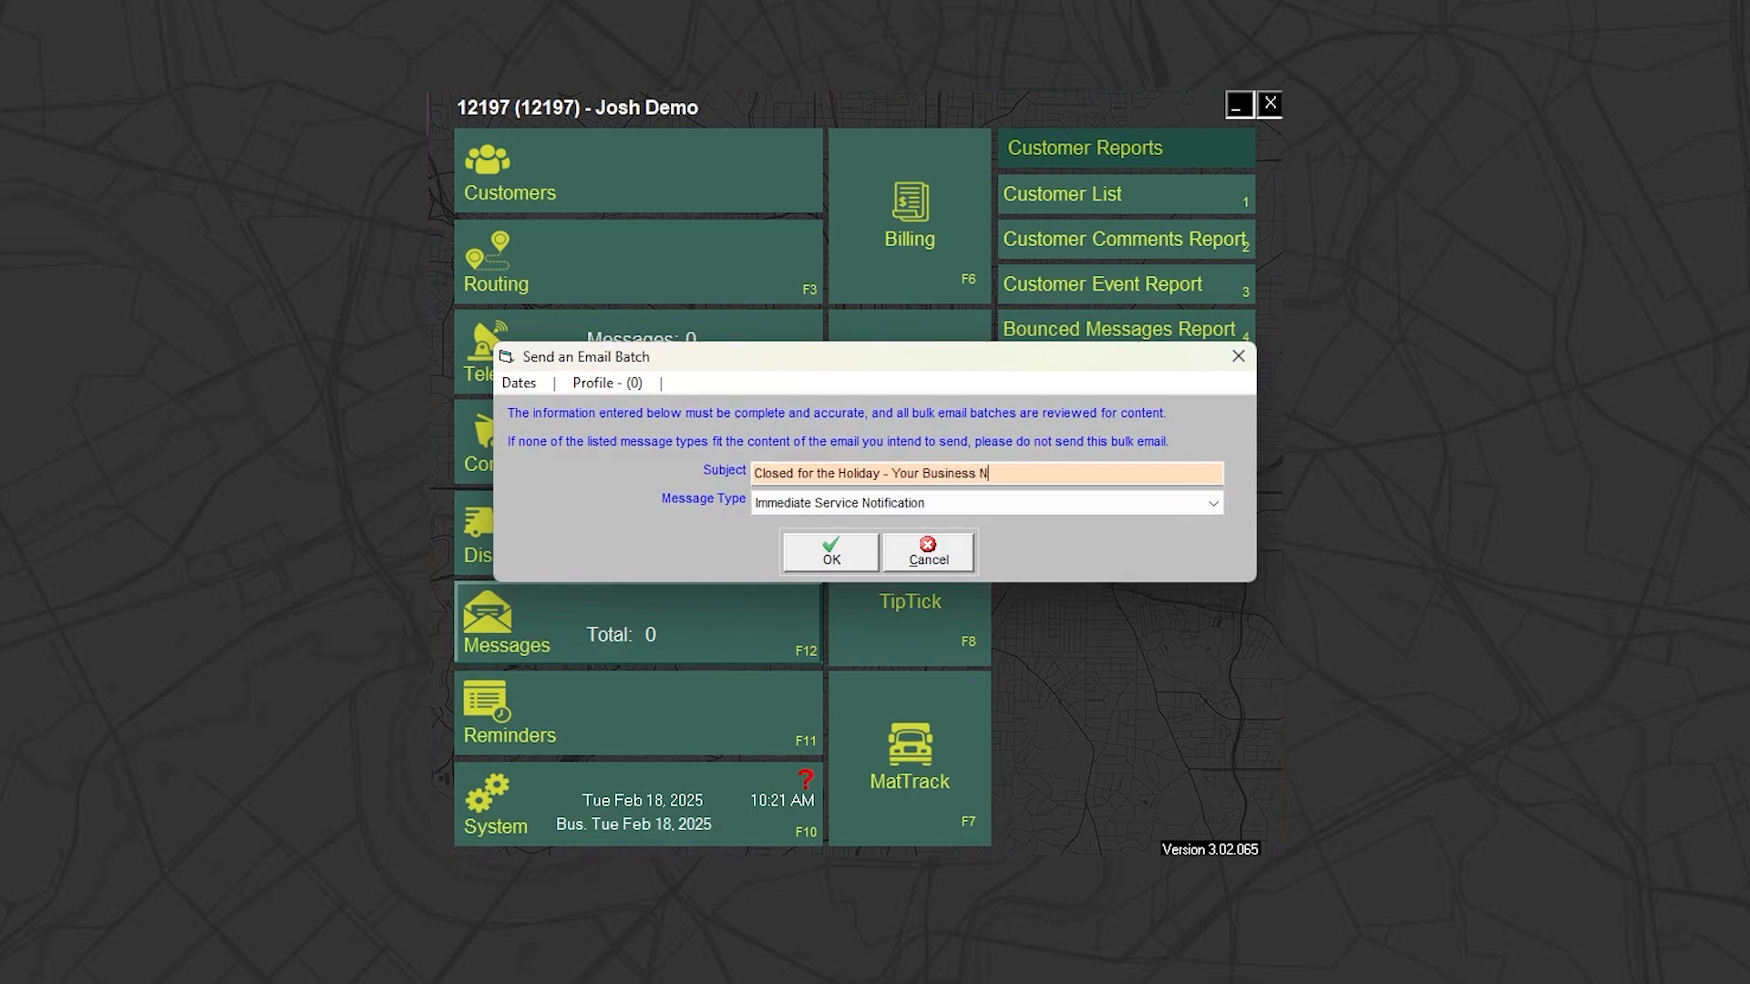
text(ame)
click(1223, 505)
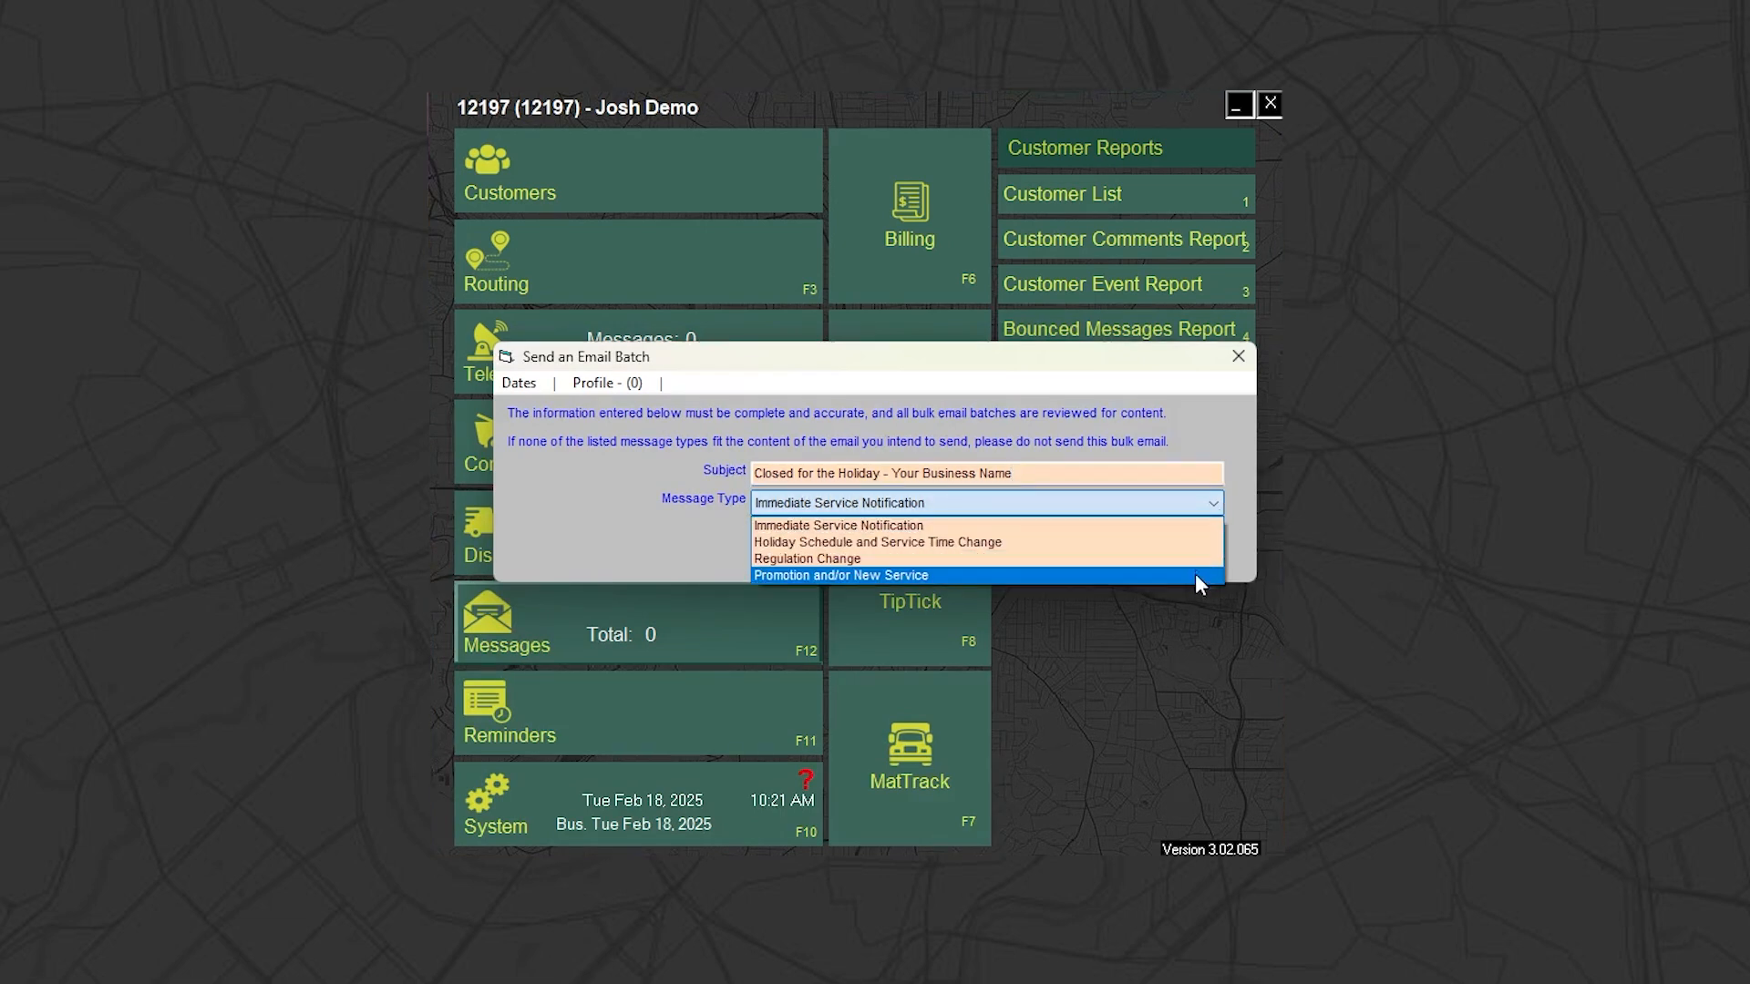
click(1191, 540)
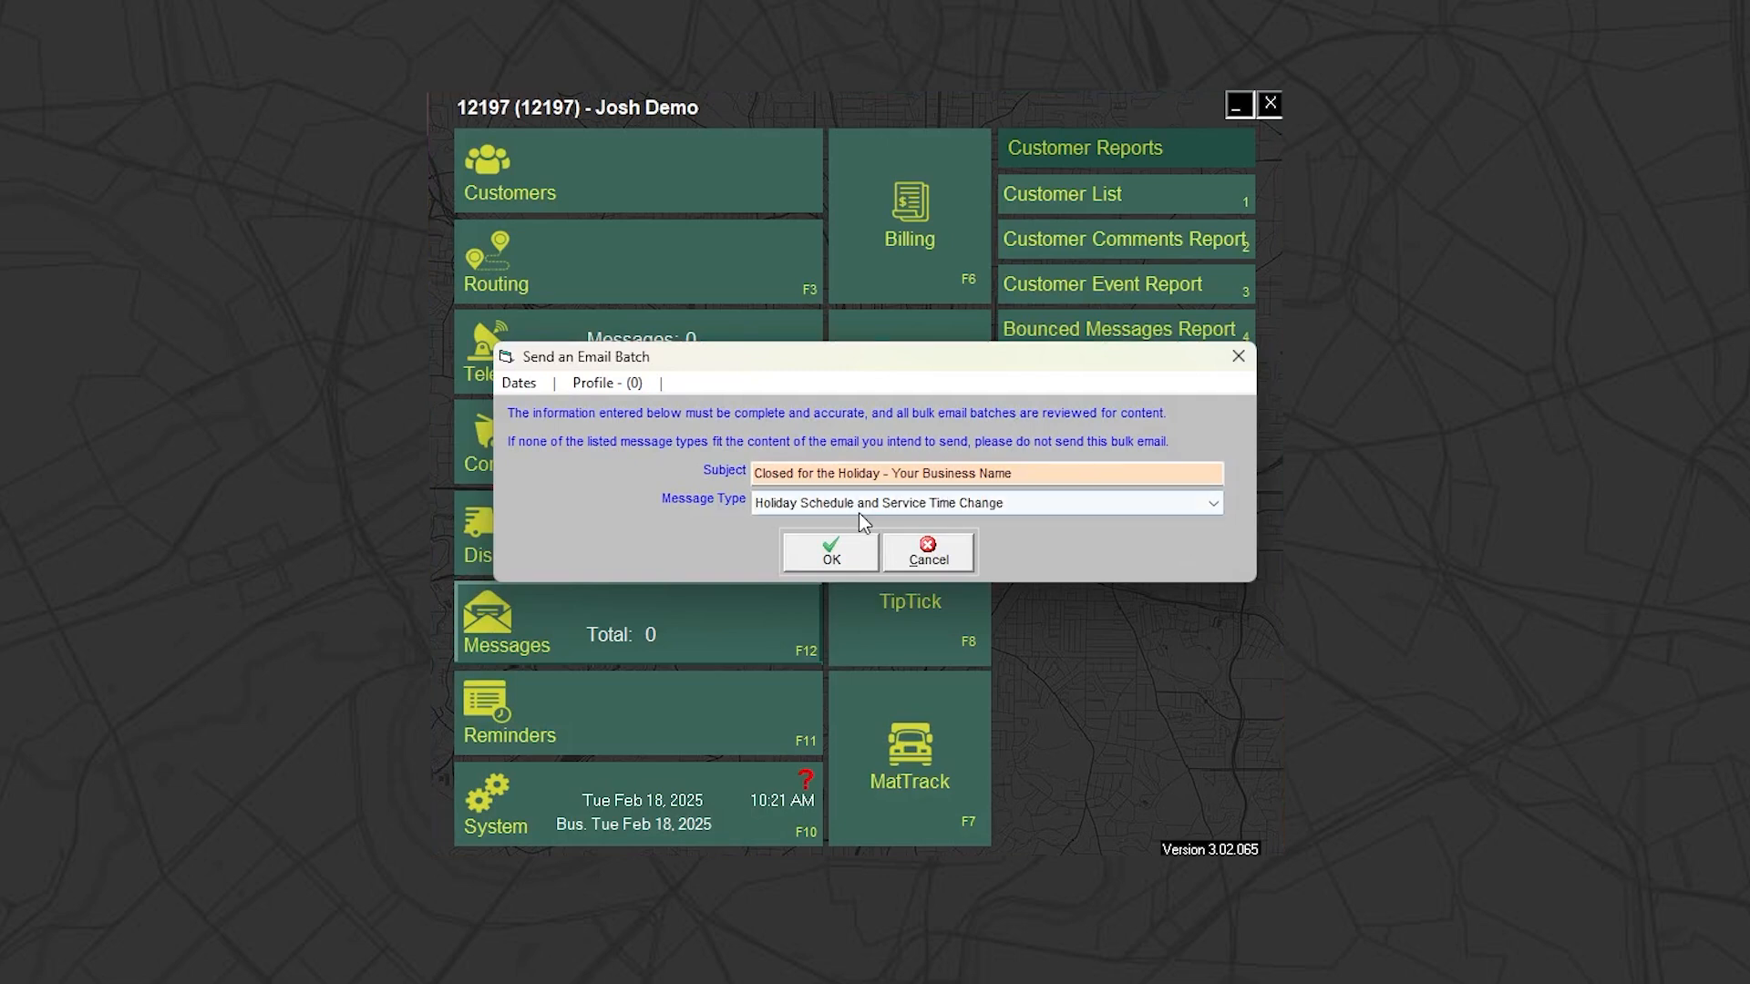
Submit the email batch details and confirm sending the batch
click(836, 545)
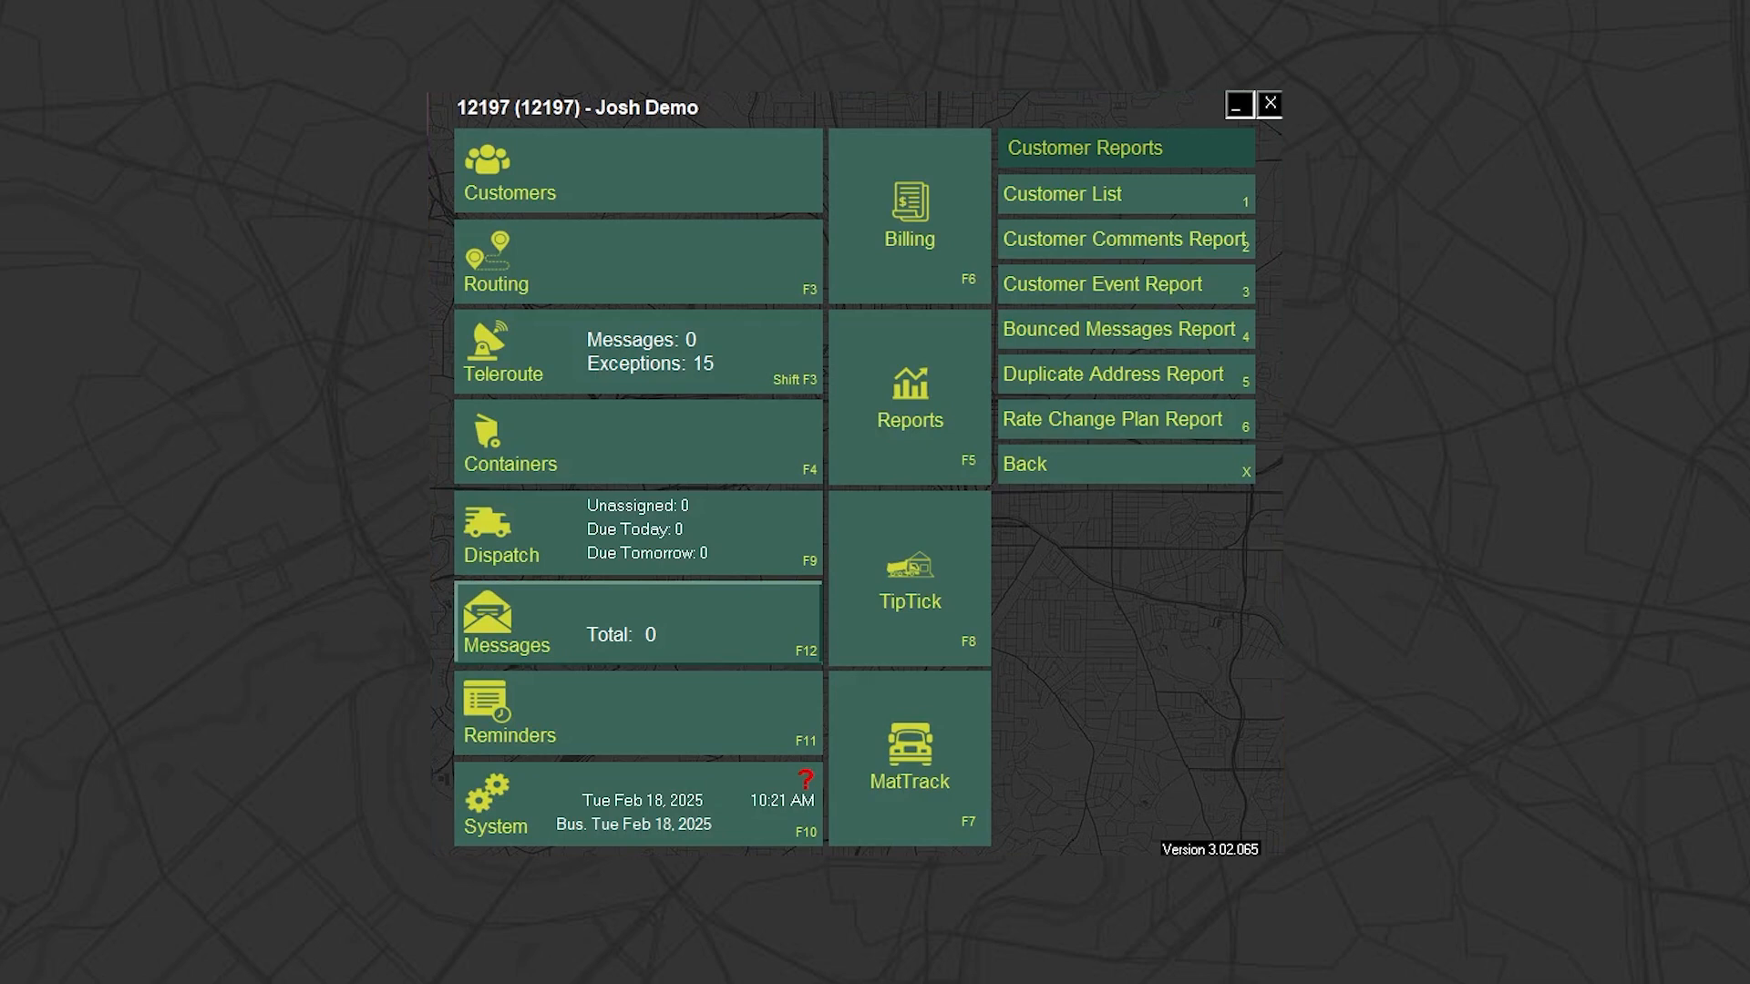
drag(681, 422, 817, 363)
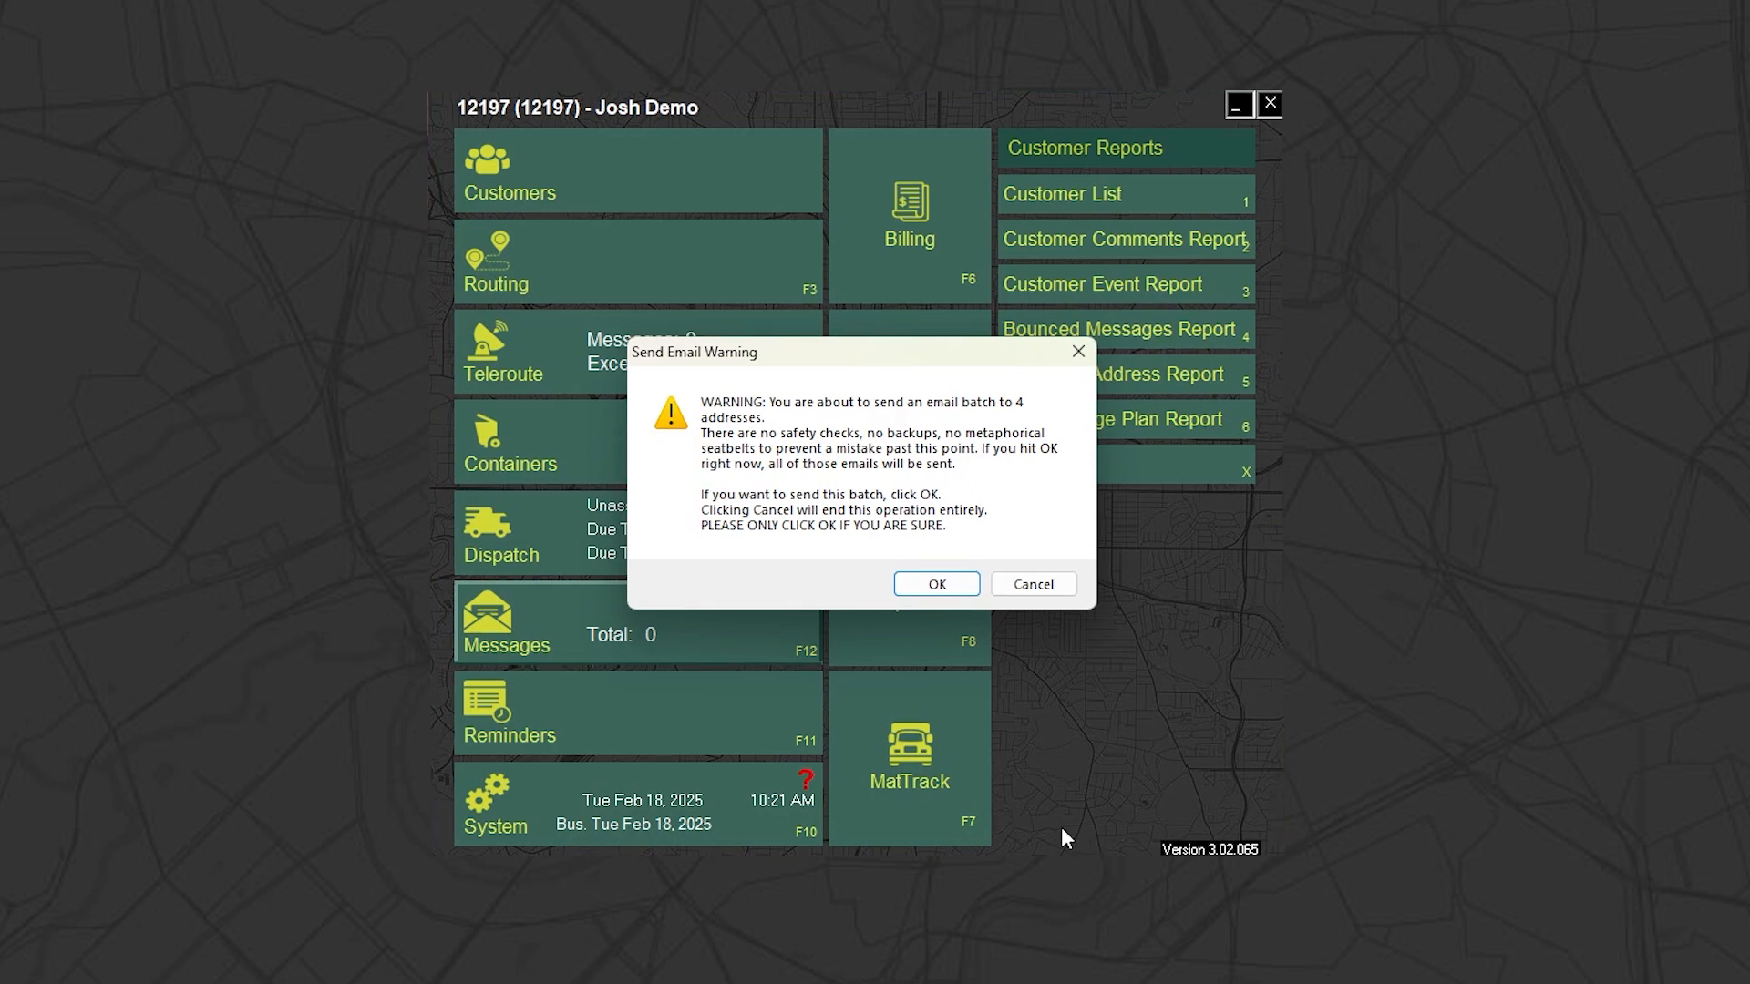
click(936, 584)
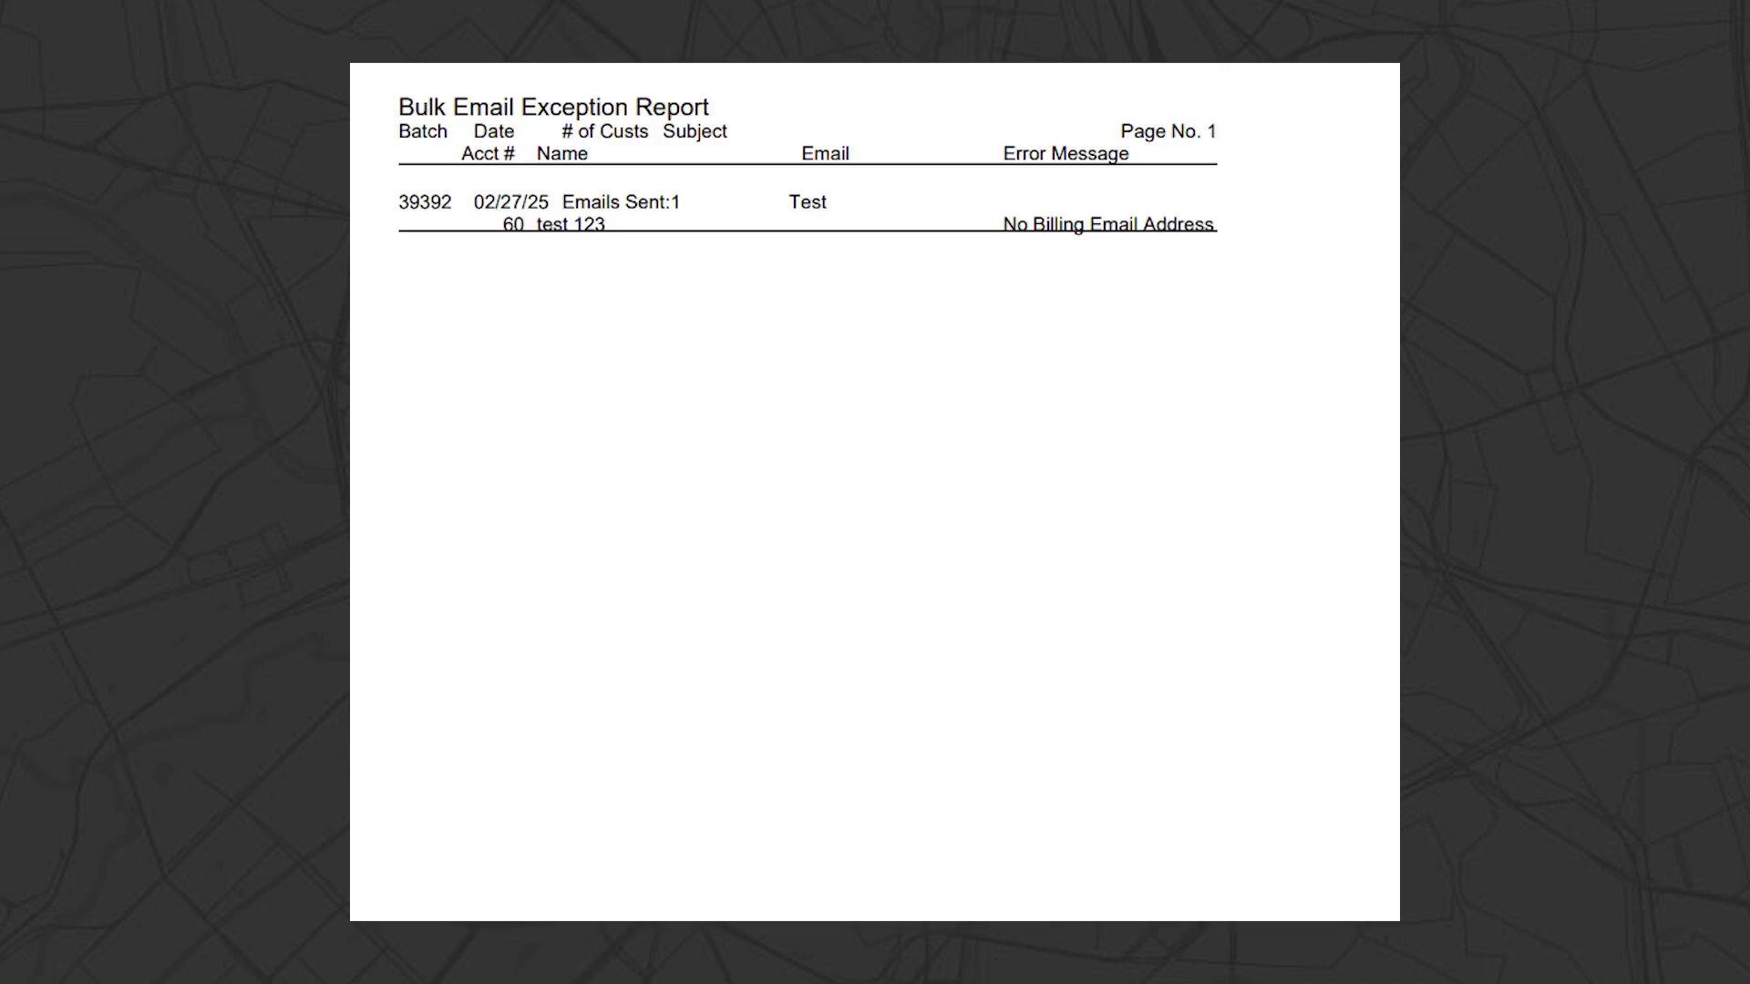